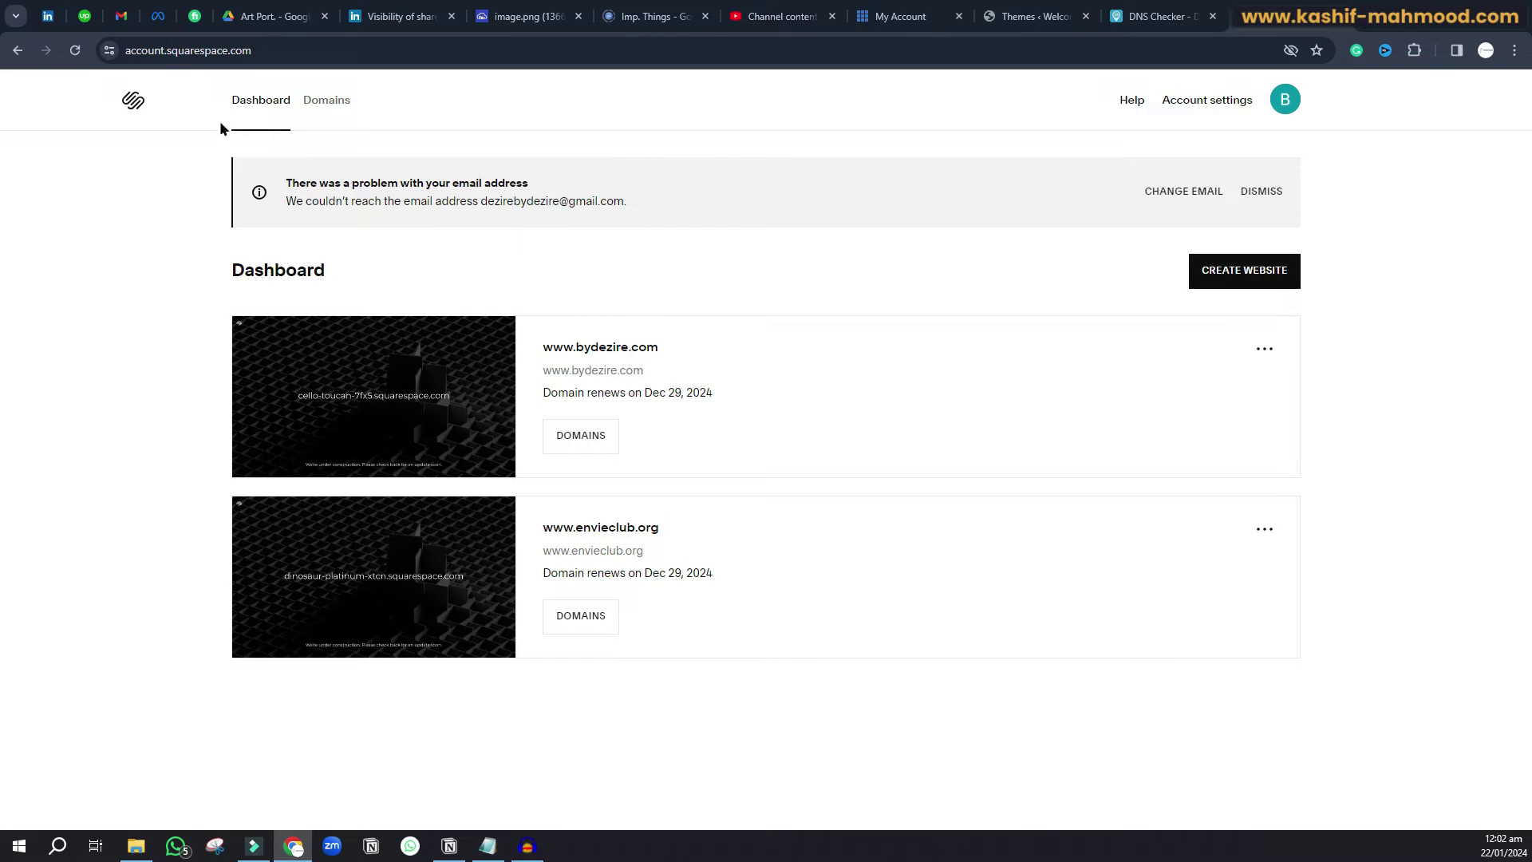
Highlight the current site address, then clear the selection
left_click(302, 52)
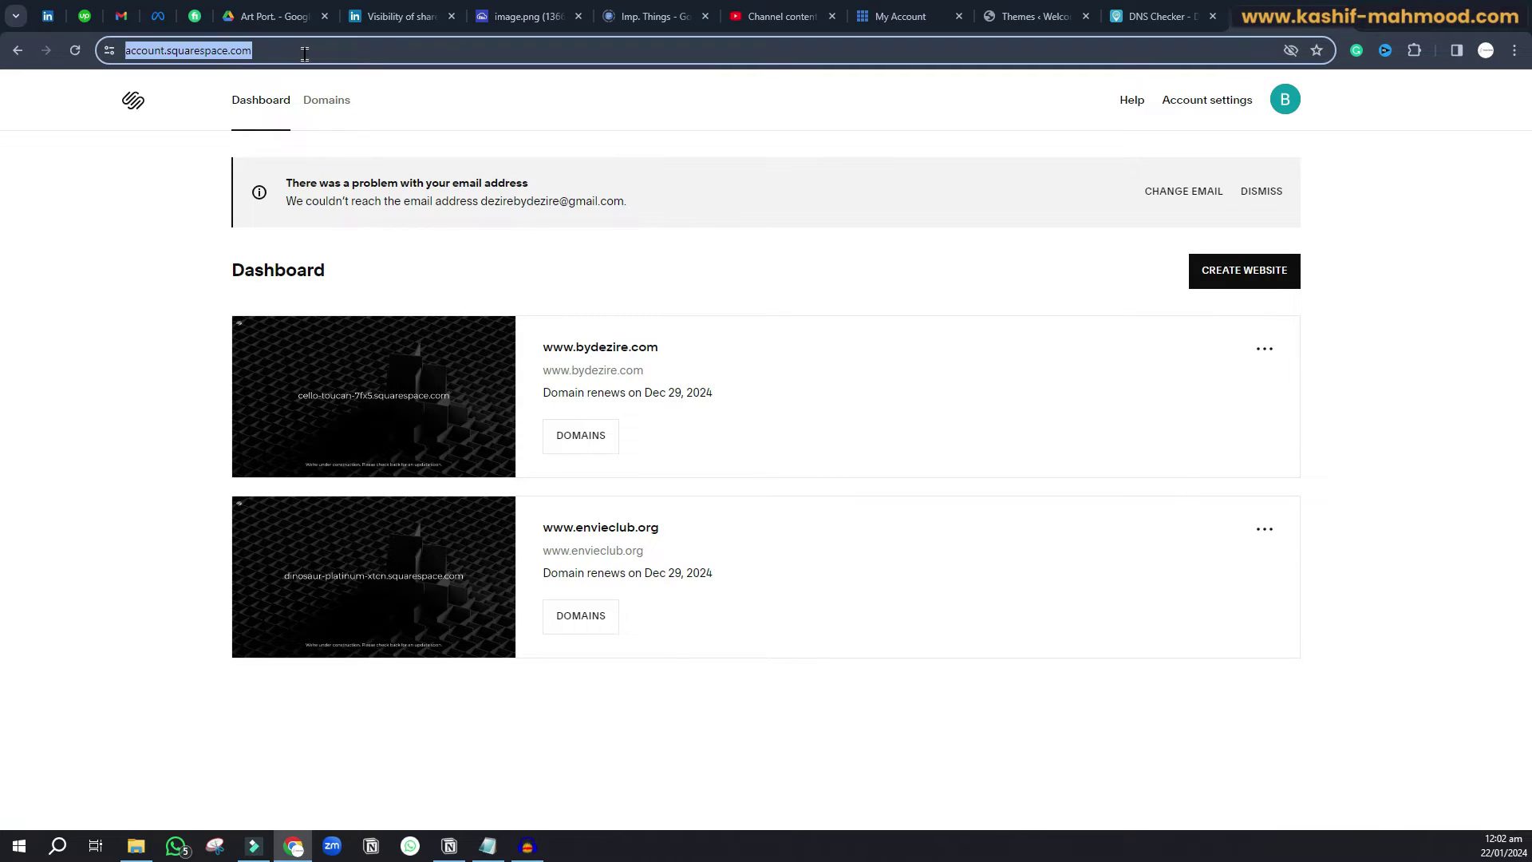
left_click(369, 53)
left_click_drag(279, 53, 122, 61)
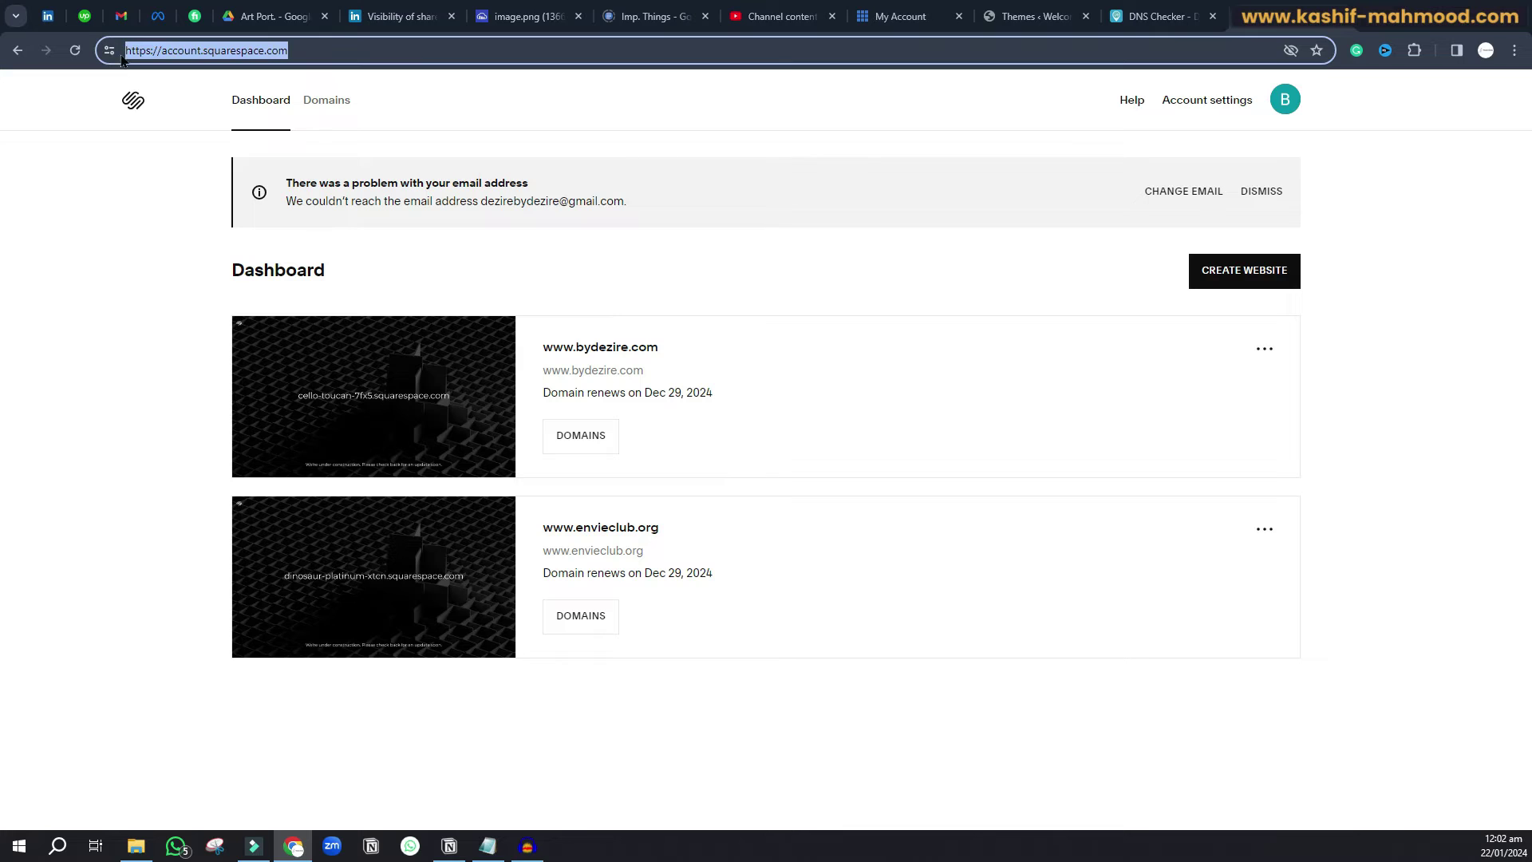
left_click(157, 271)
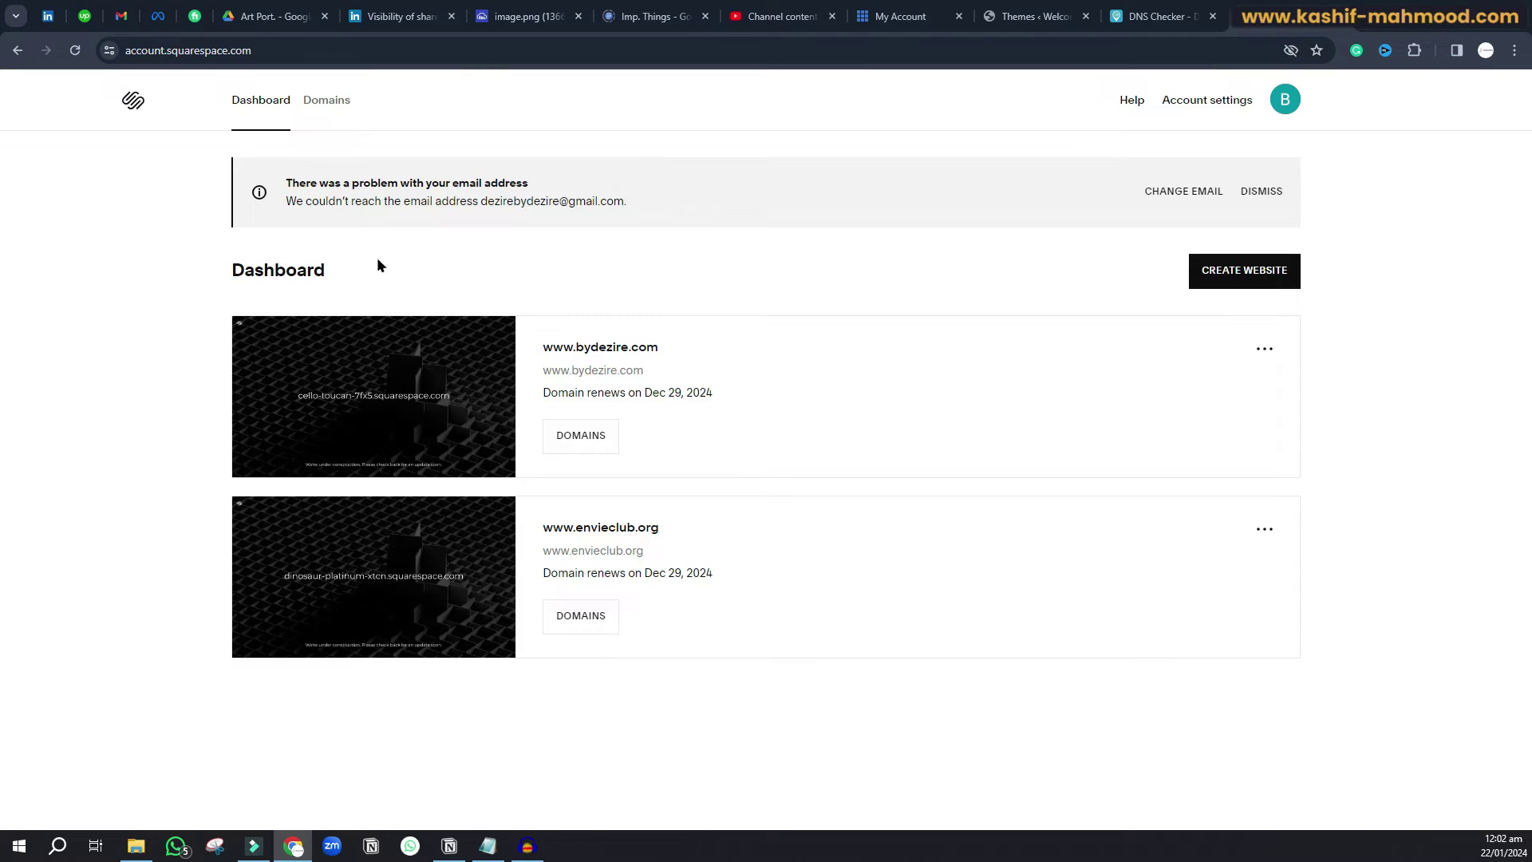
Open the bydezire.com domain details from the domains list, pointing out Nameservers Settings
left_click(586, 445)
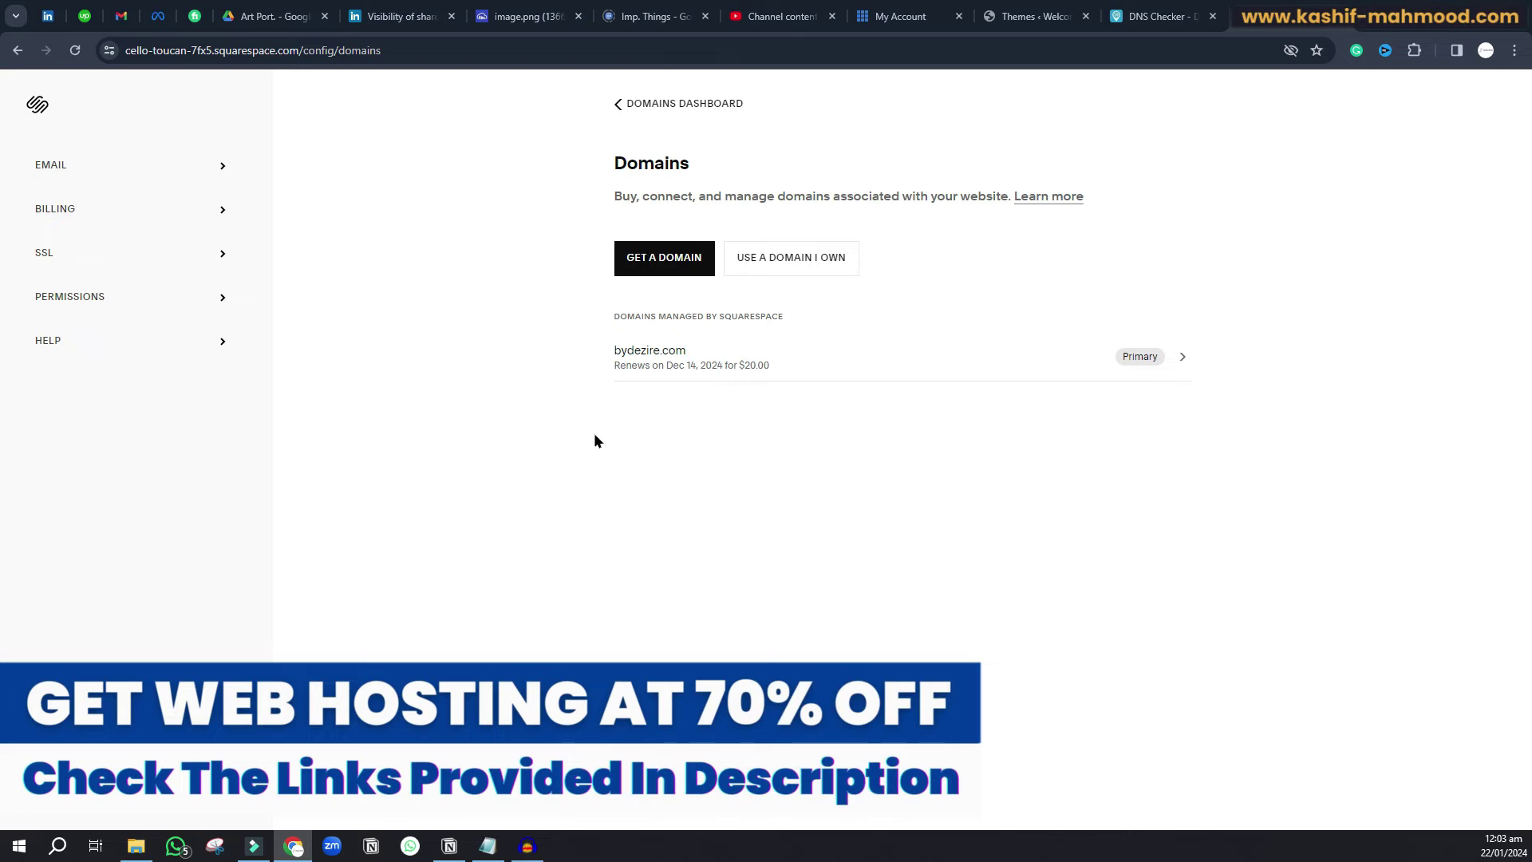
left_click(1186, 364)
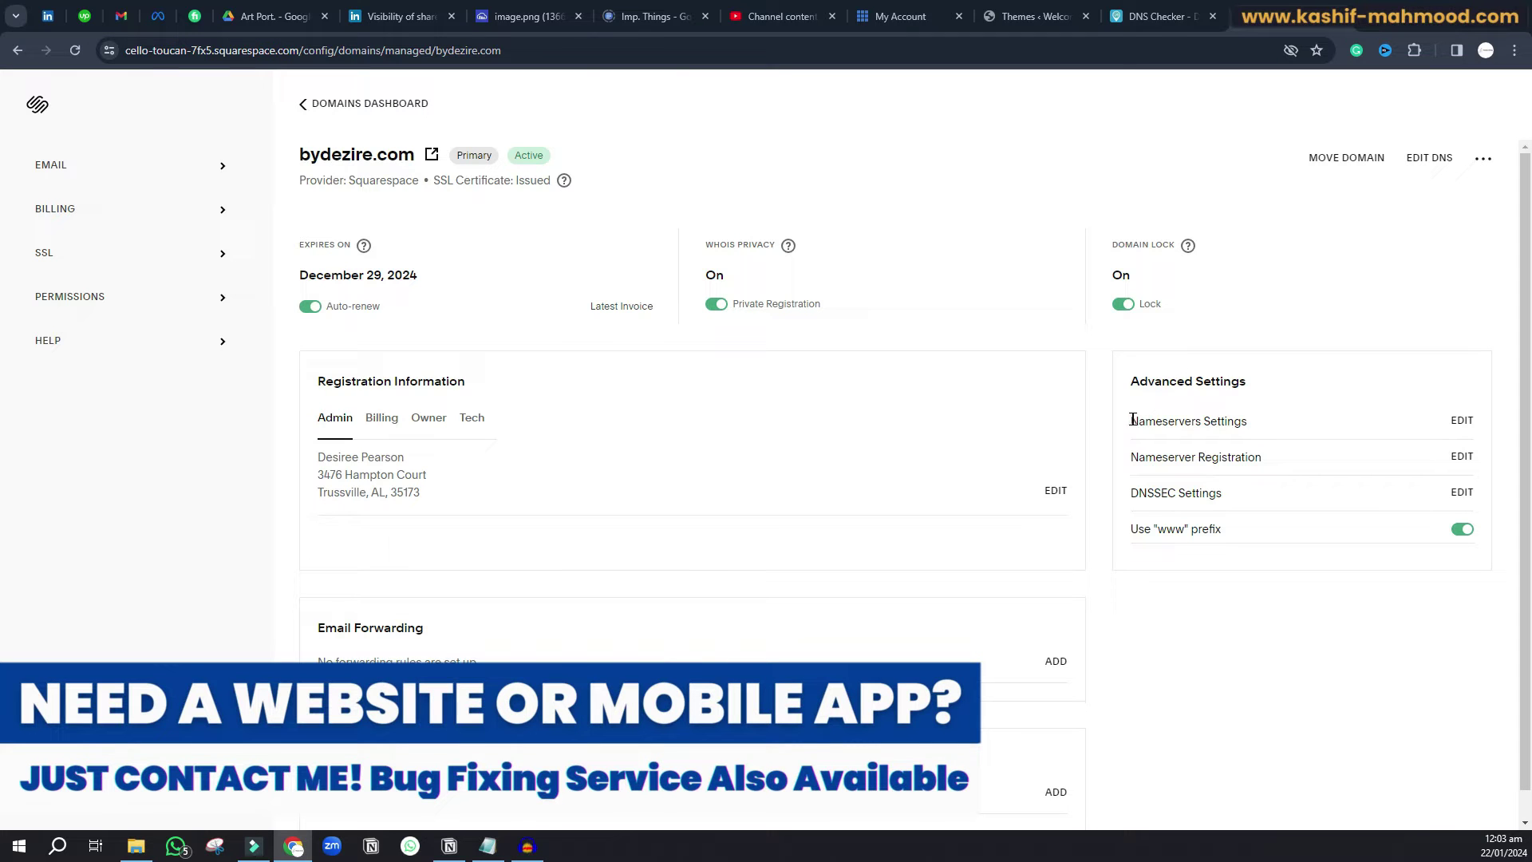
left_click_drag(1129, 421, 1257, 423)
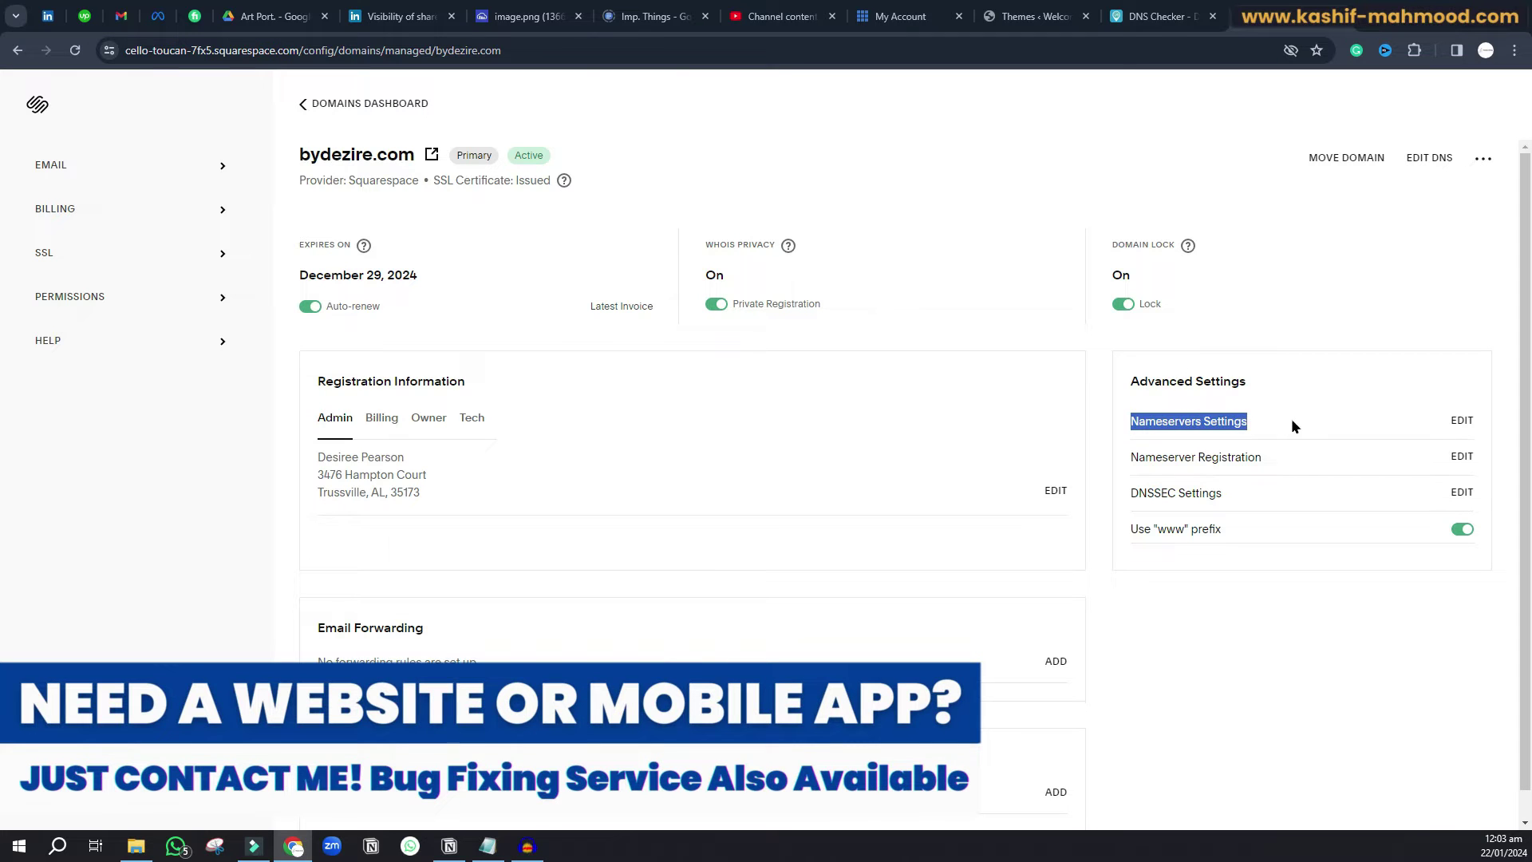
left_click(1325, 420)
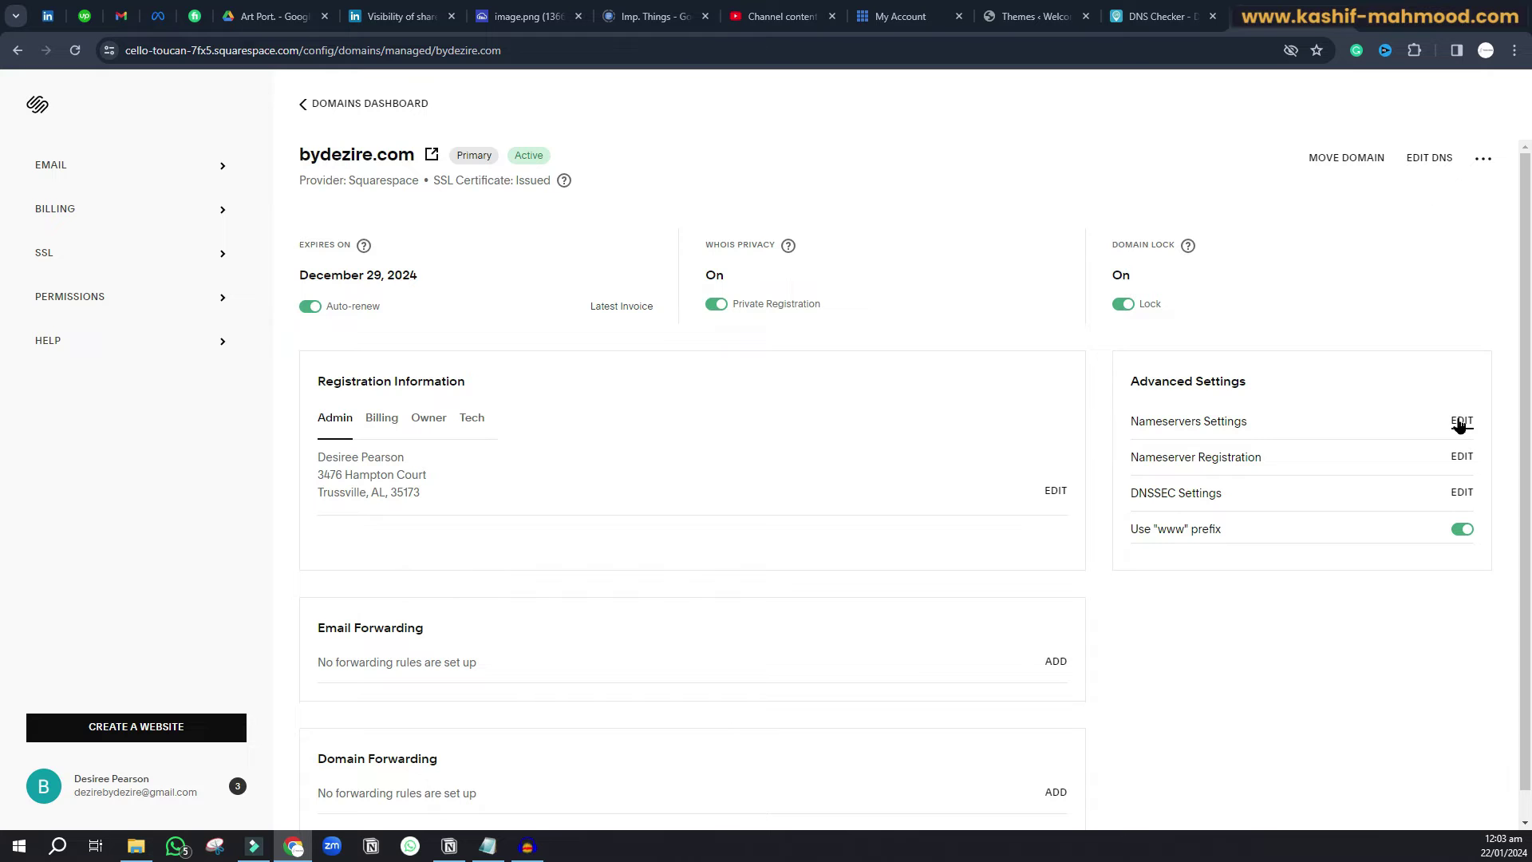
Switch bydezire.com to custom nameservers and enter ns1.bluehost.com as the first entry
left_click(1460, 423)
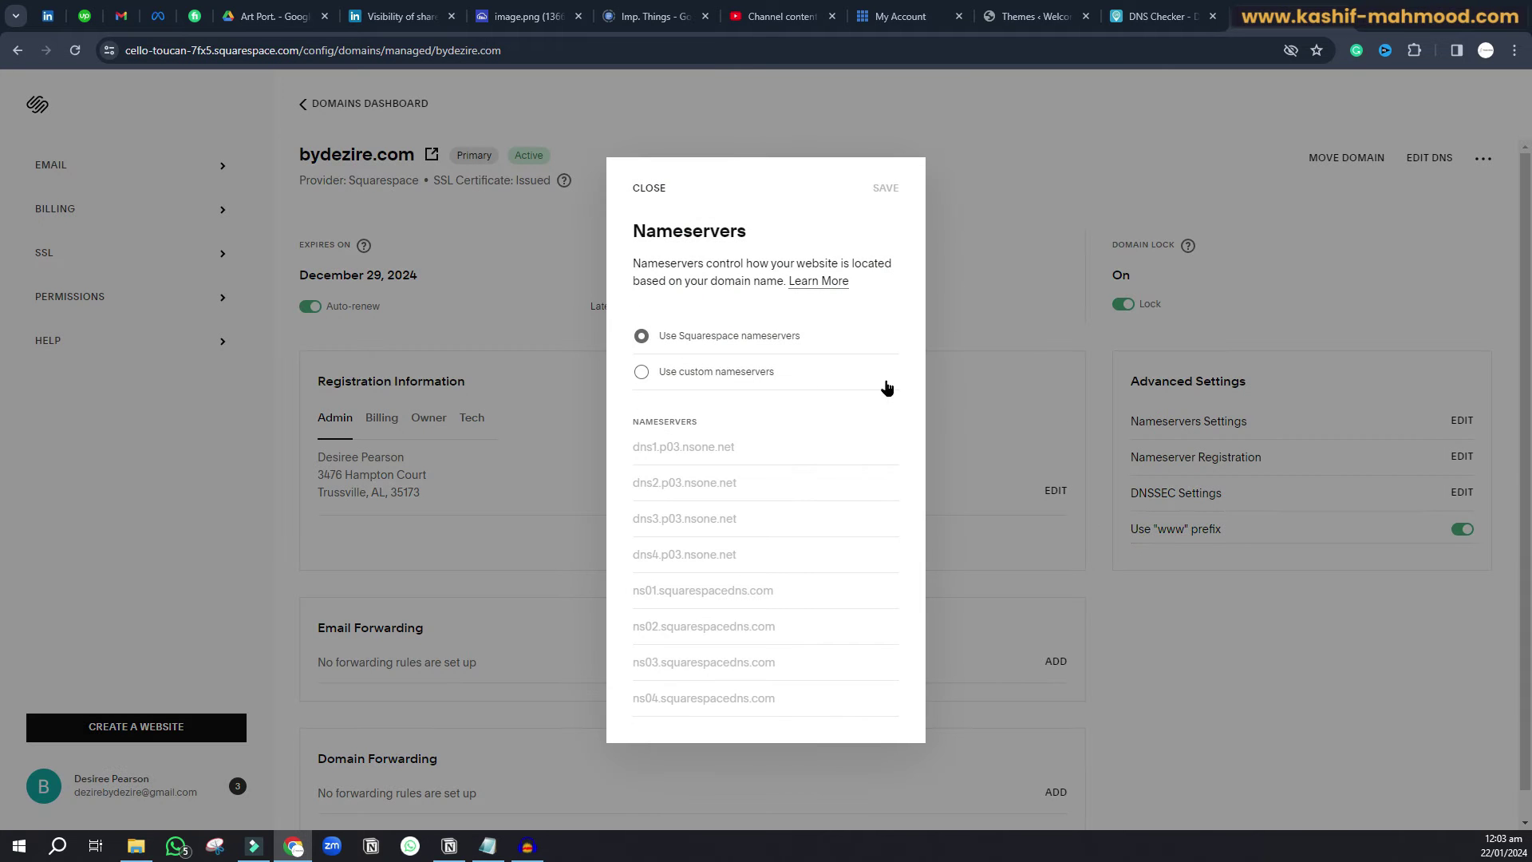
left_click(706, 371)
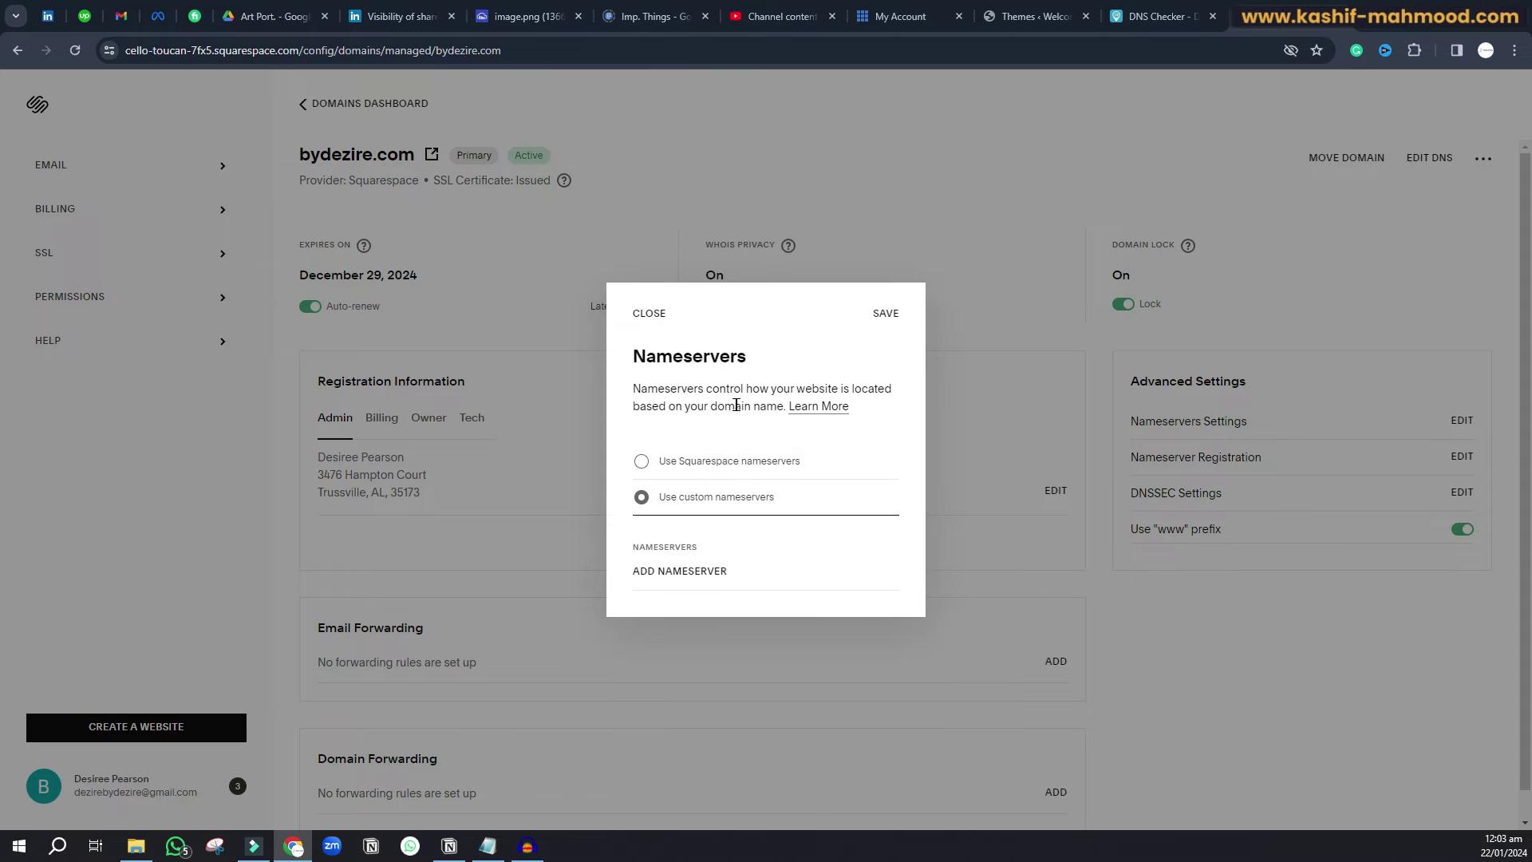
left_click(674, 571)
left_click(676, 554)
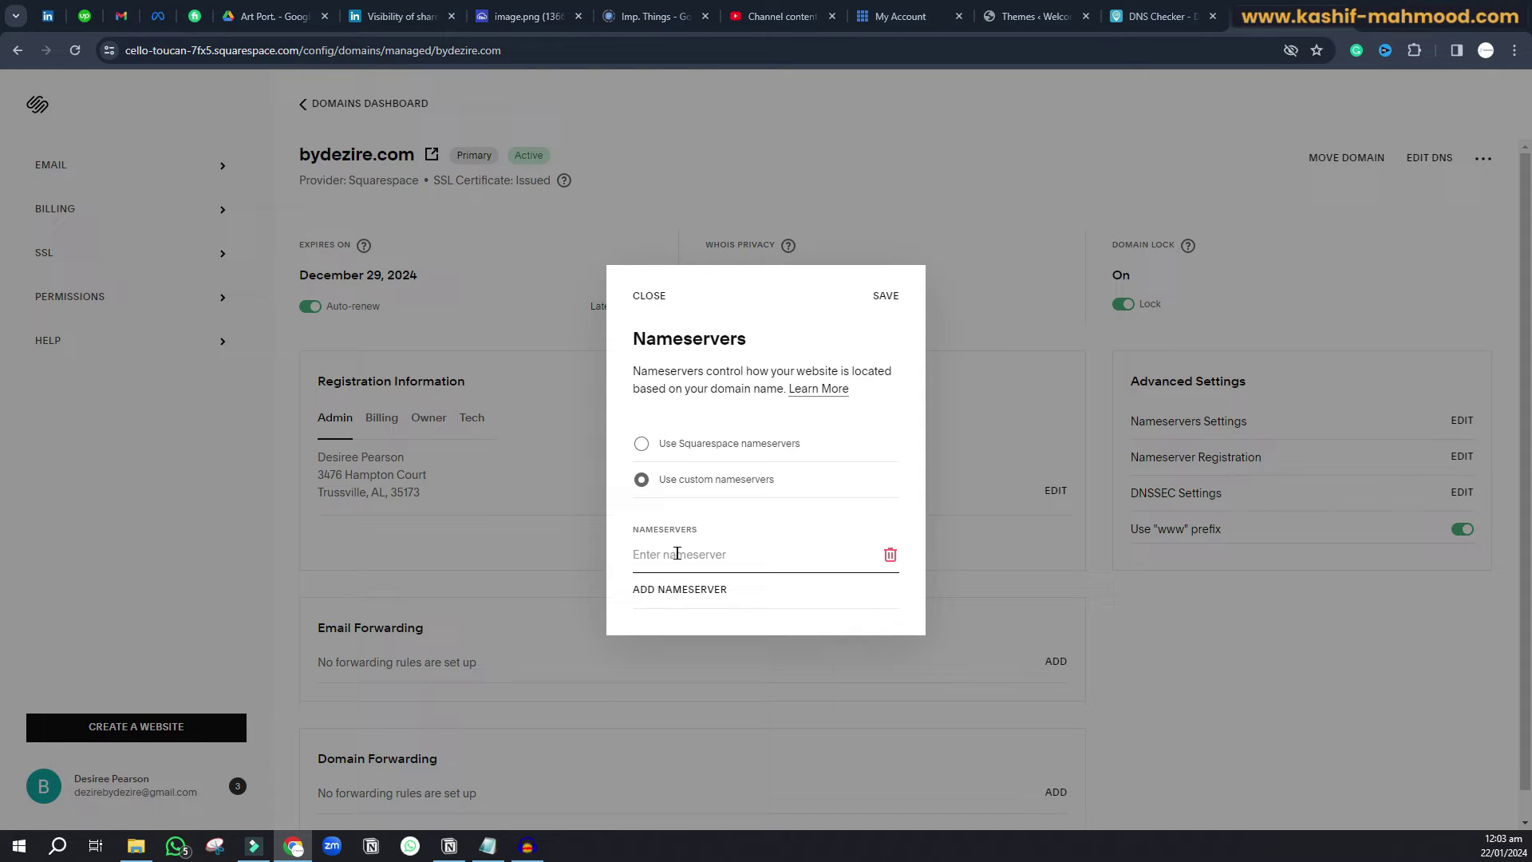
type("ns1.bluehost.com")
key("ctrl+a")
key("ctrl+c")
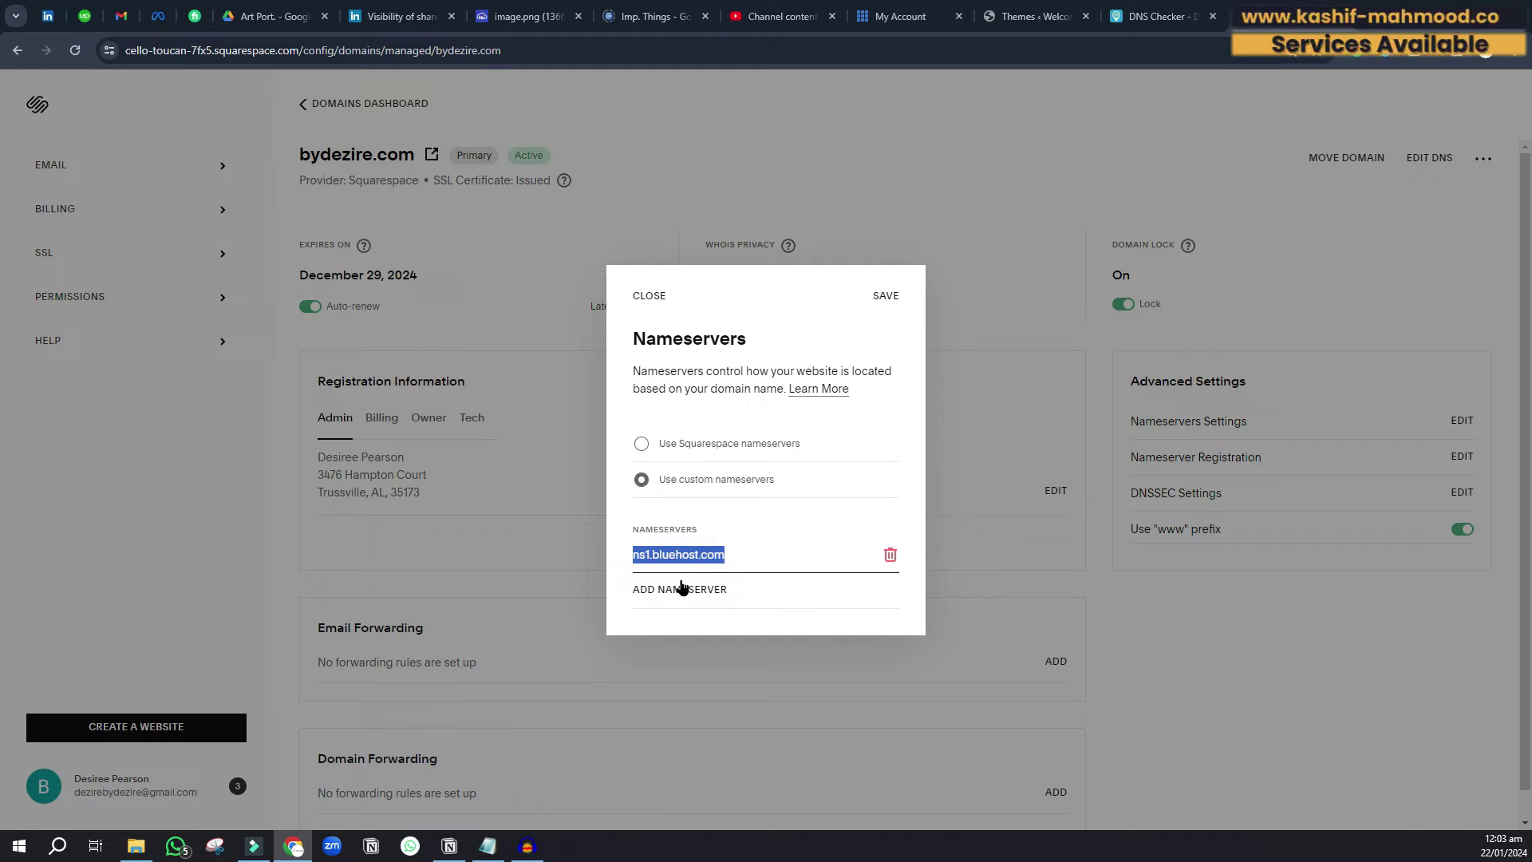
Add a second nameserver entry set to ns2.bluehost.com
left_click(680, 590)
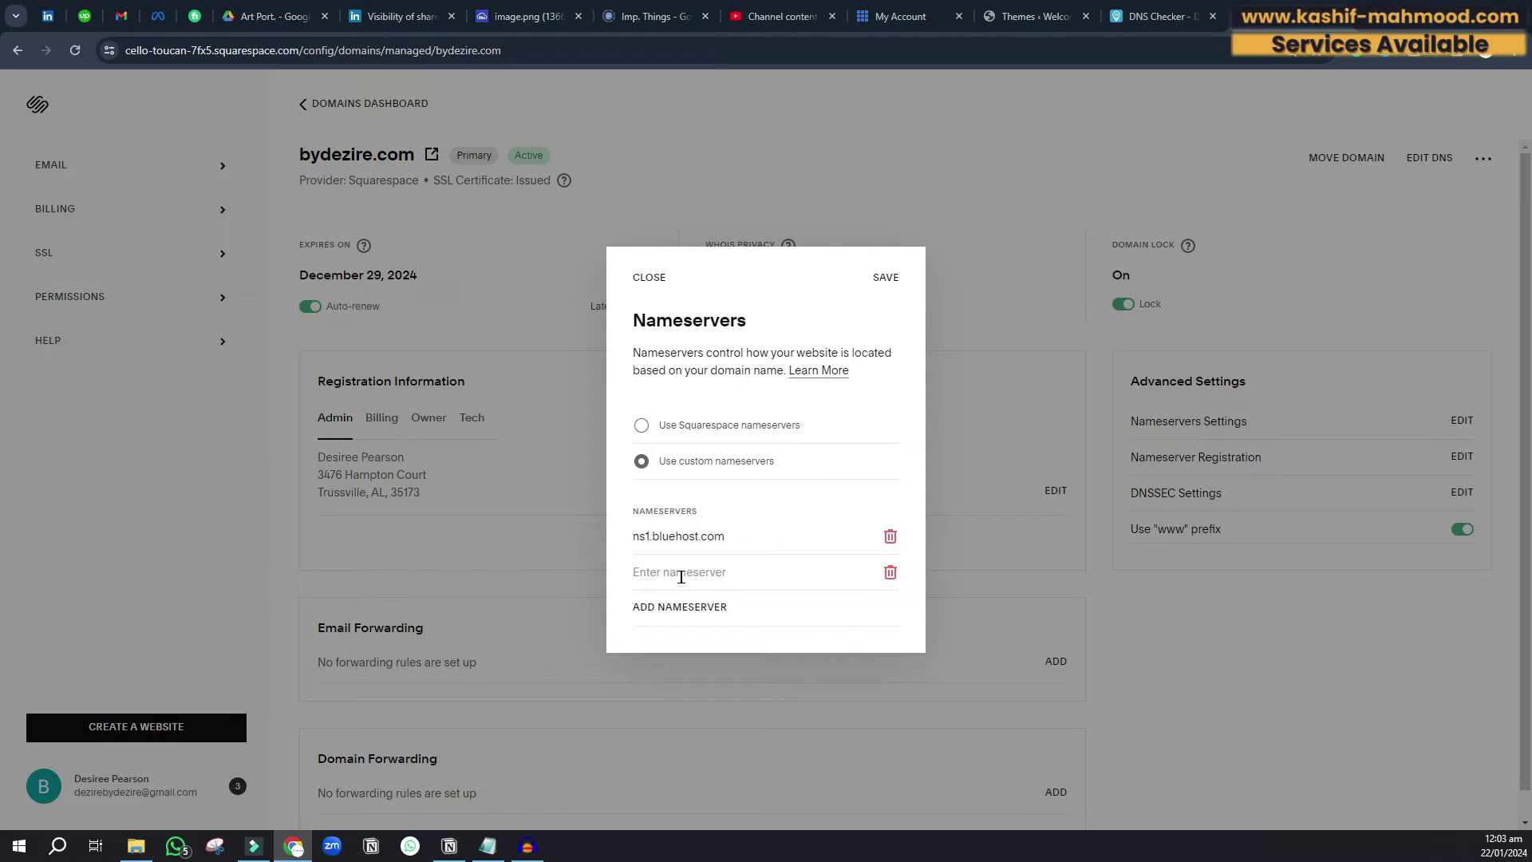
left_click(681, 576)
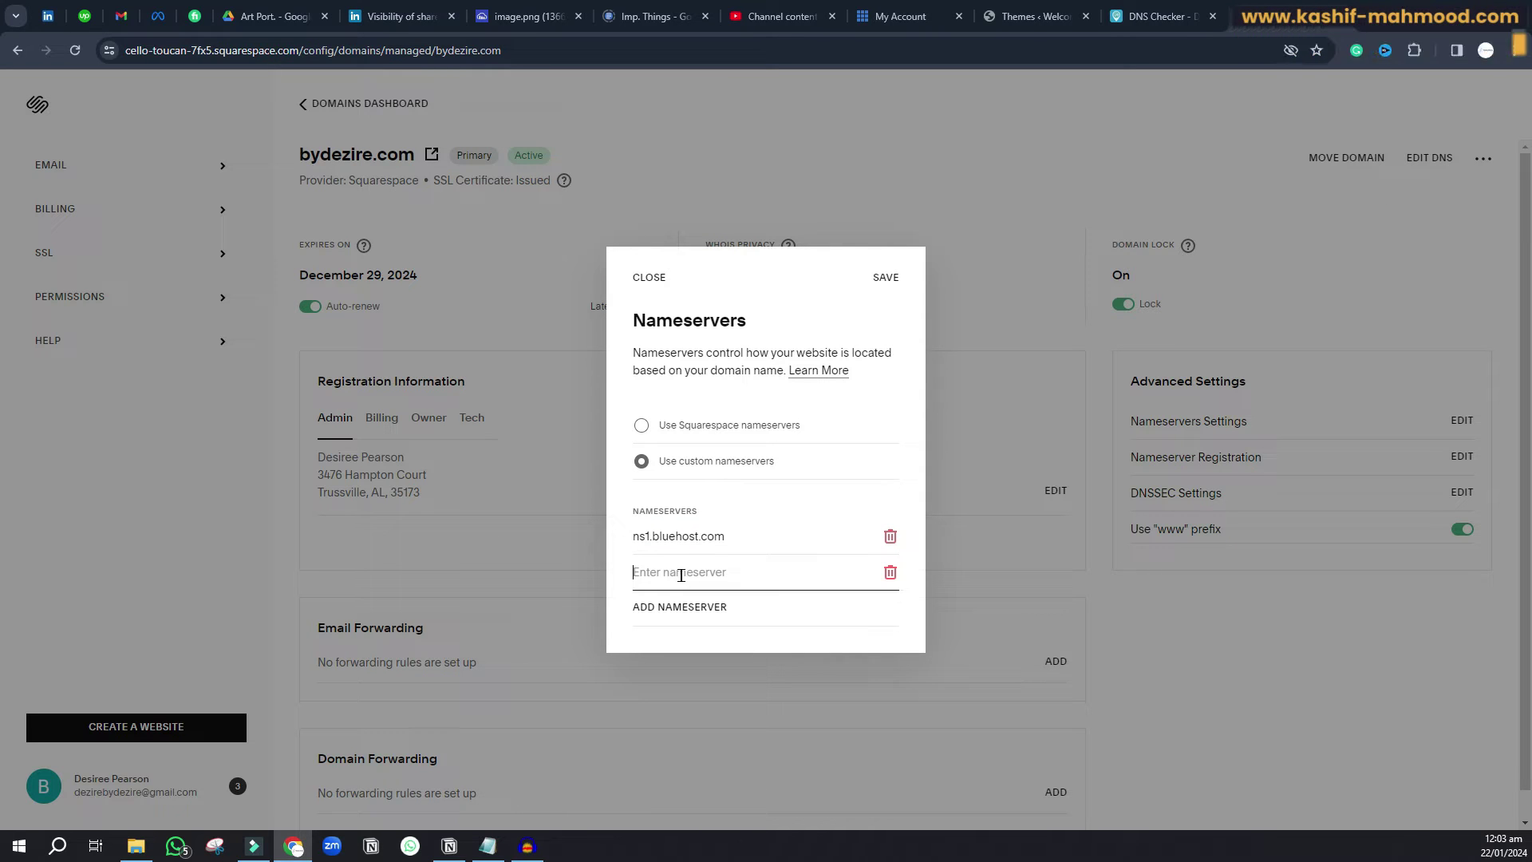
key("ctrl+v")
left_click_drag(653, 573, 644, 573)
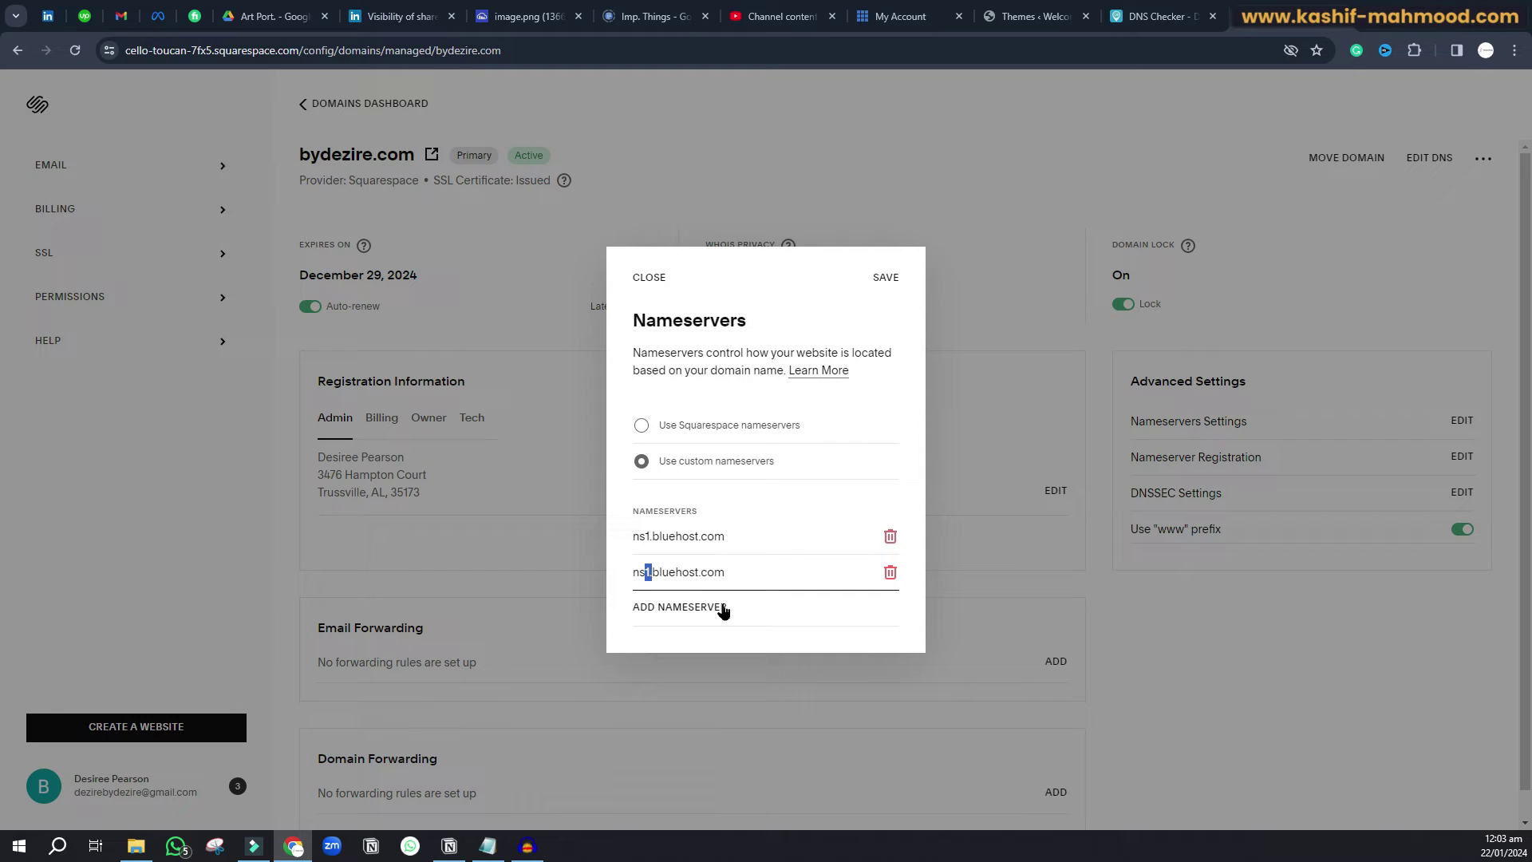
key("Left")
key("shift+Right")
type("2")
Review both Bluehost nameserver values and save them
left_click_drag(725, 535, 615, 541)
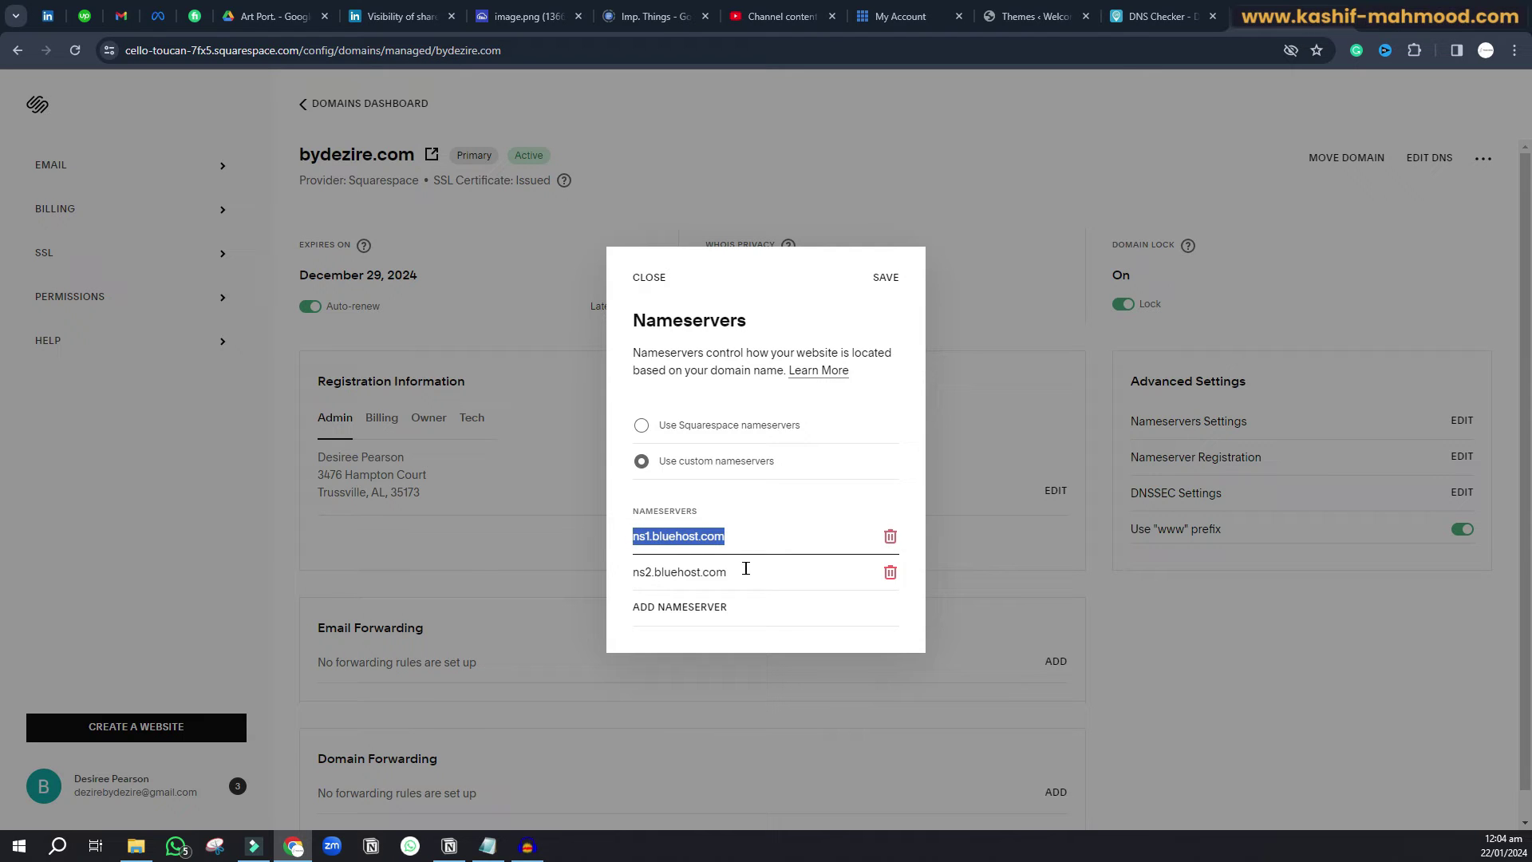
left_click_drag(728, 572, 616, 576)
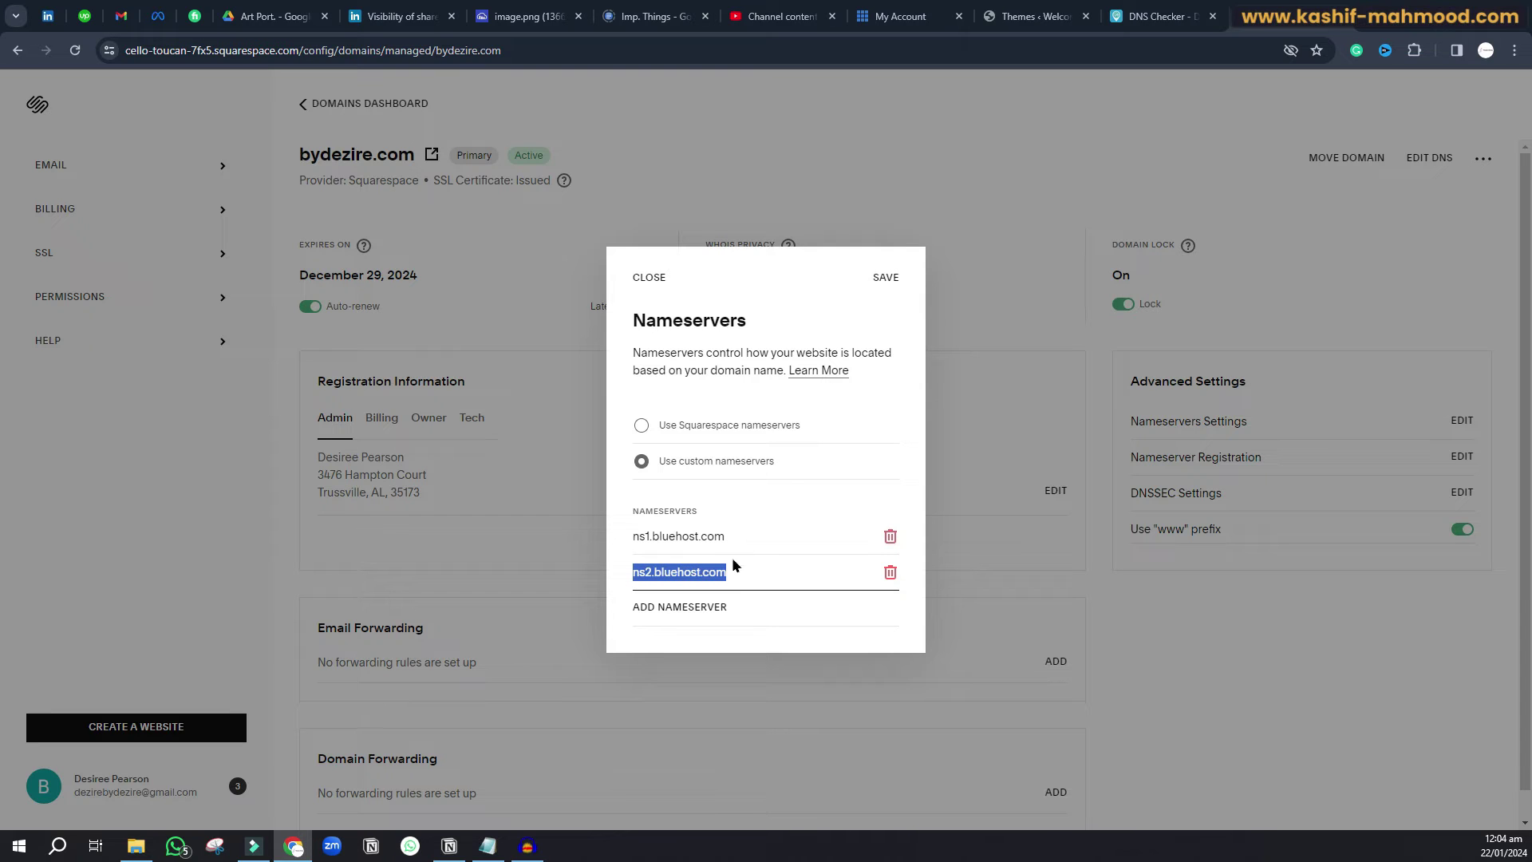
left_click(886, 276)
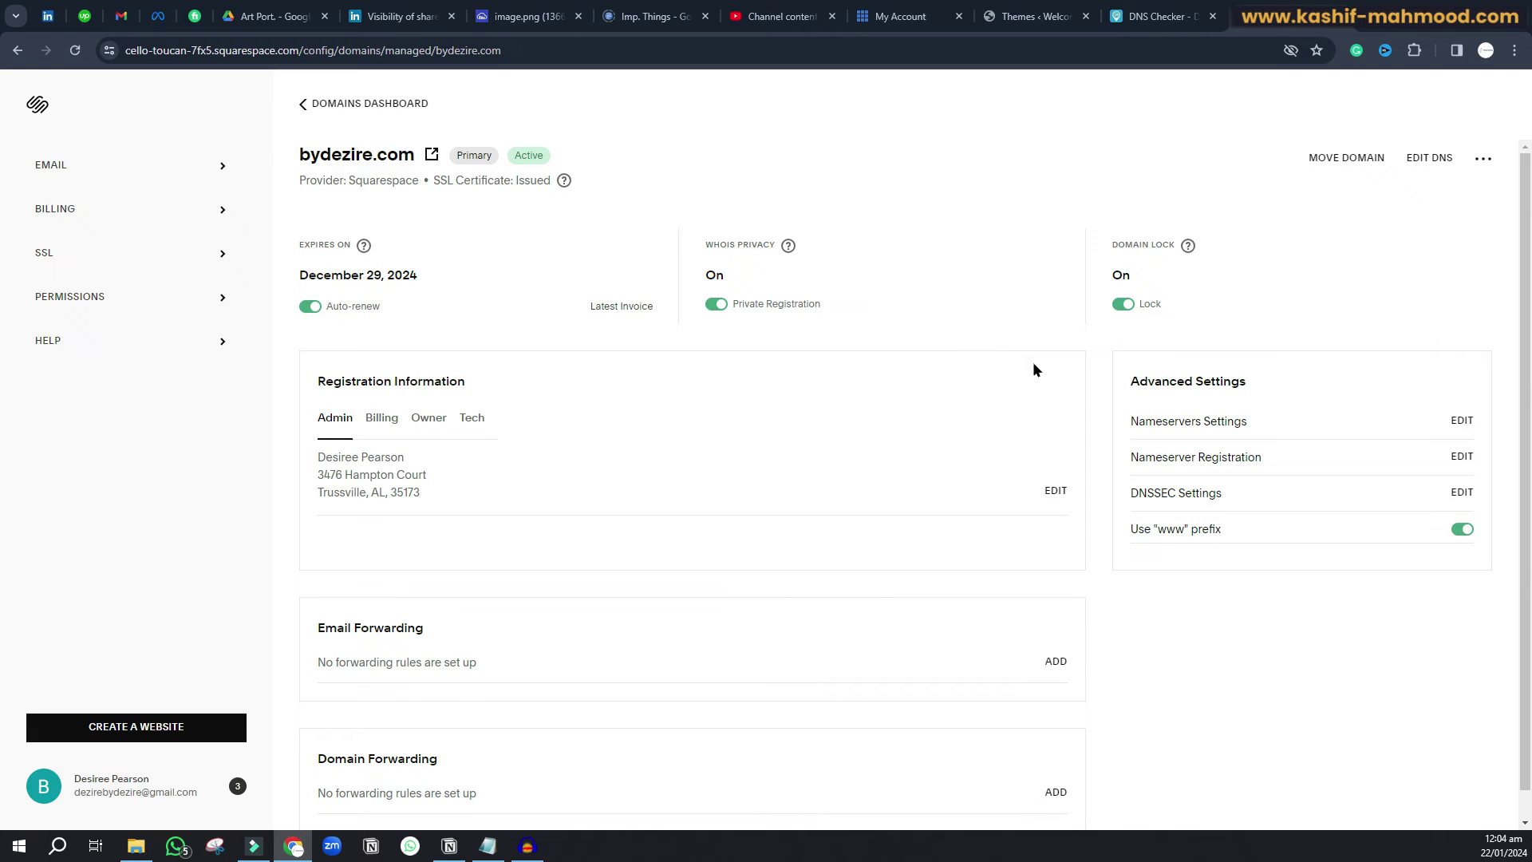
left_click(900, 16)
Close the Message Us chat panel on the Bluehost site overview
left_click(732, 361)
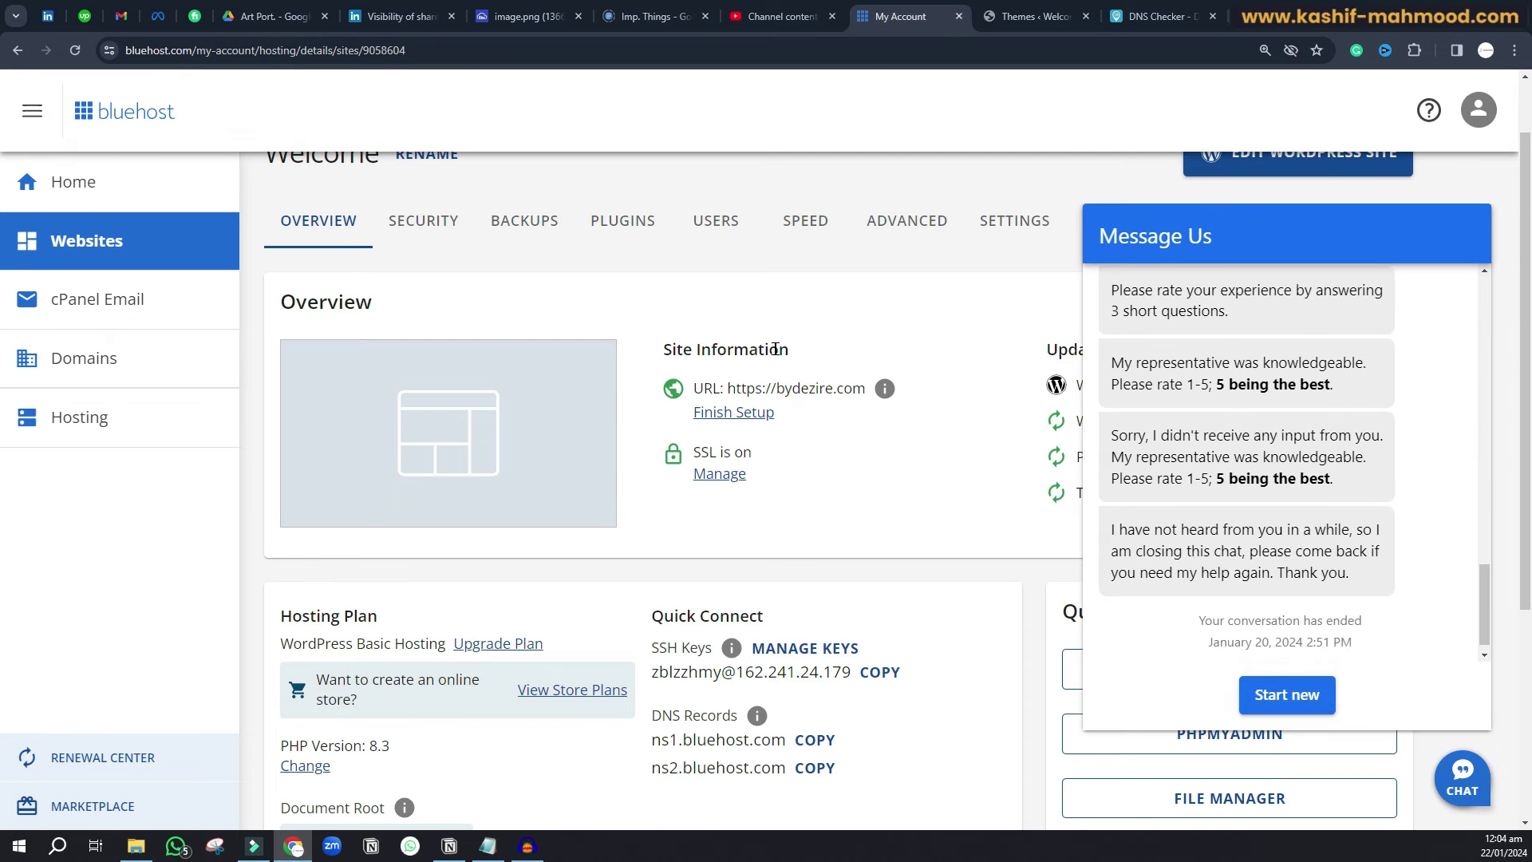
left_click(1466, 786)
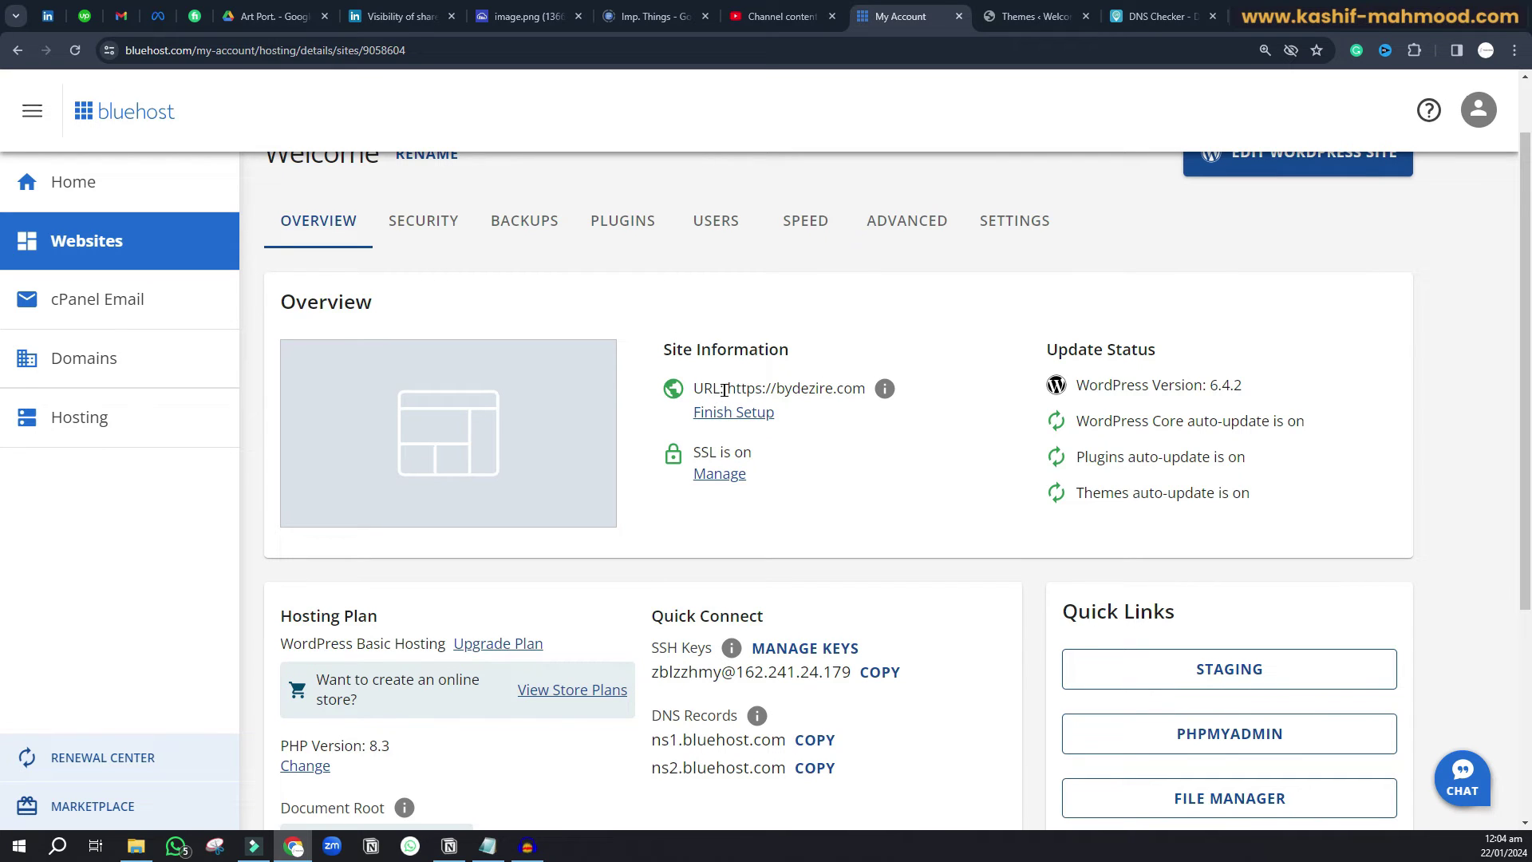
left_click_drag(726, 389, 865, 389)
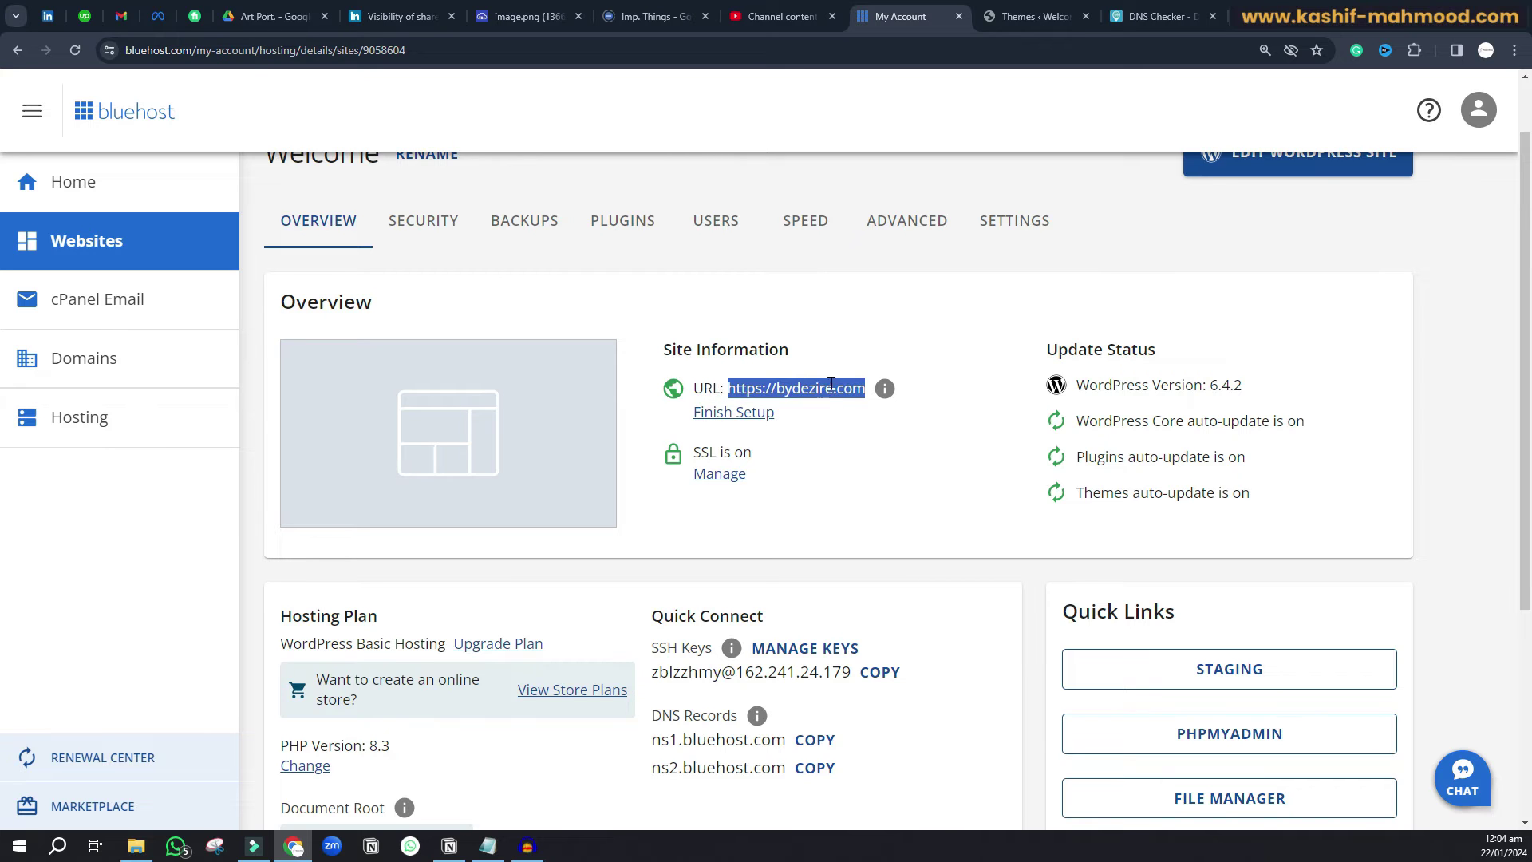
left_click(833, 427)
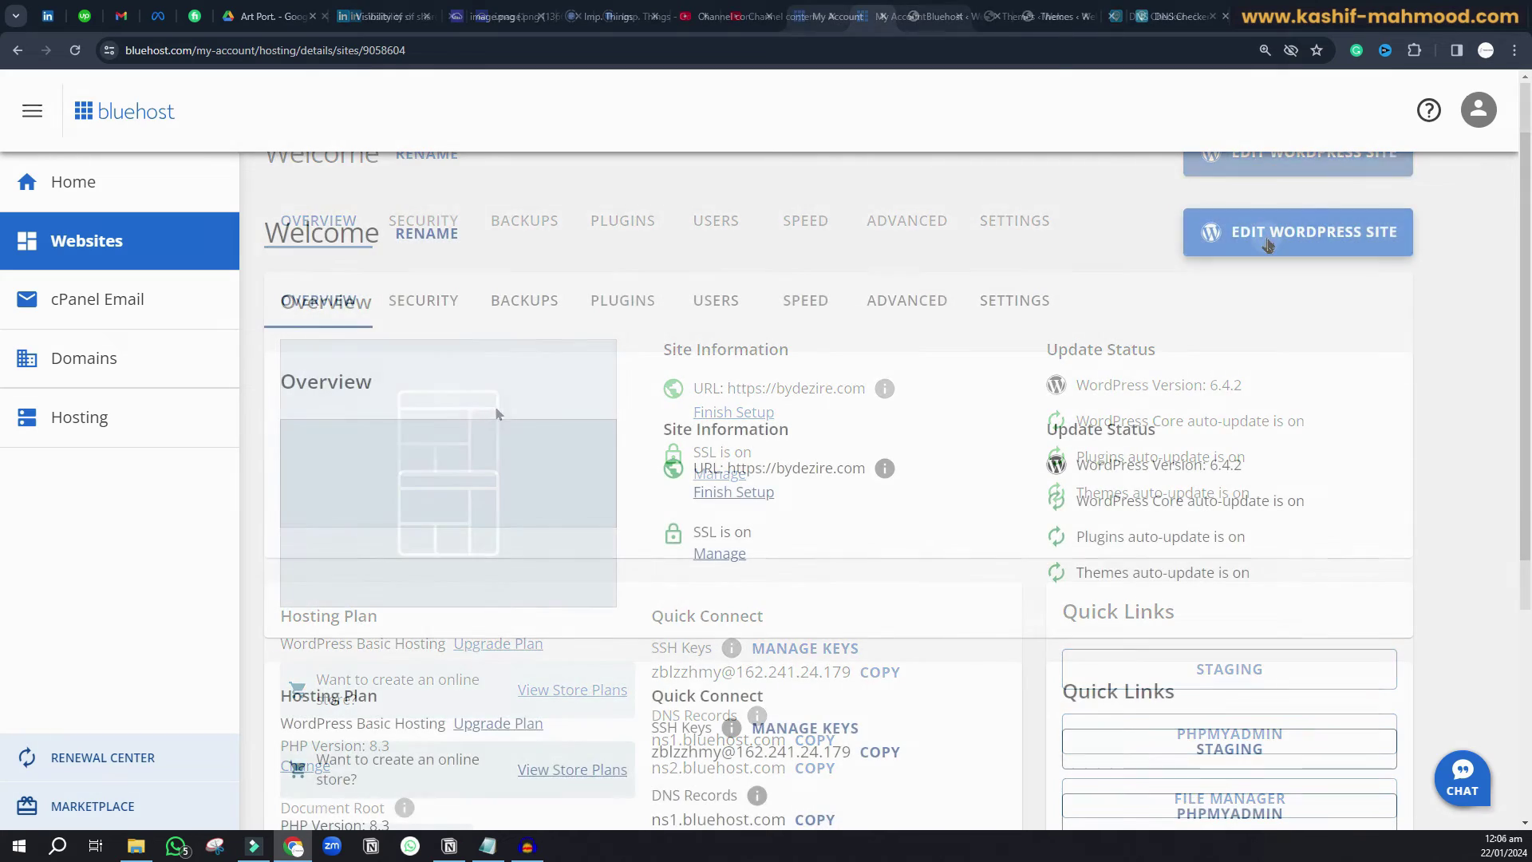
Open the site's WordPress admin, then return to the overview and open the domain connection instructions
left_click(1277, 233)
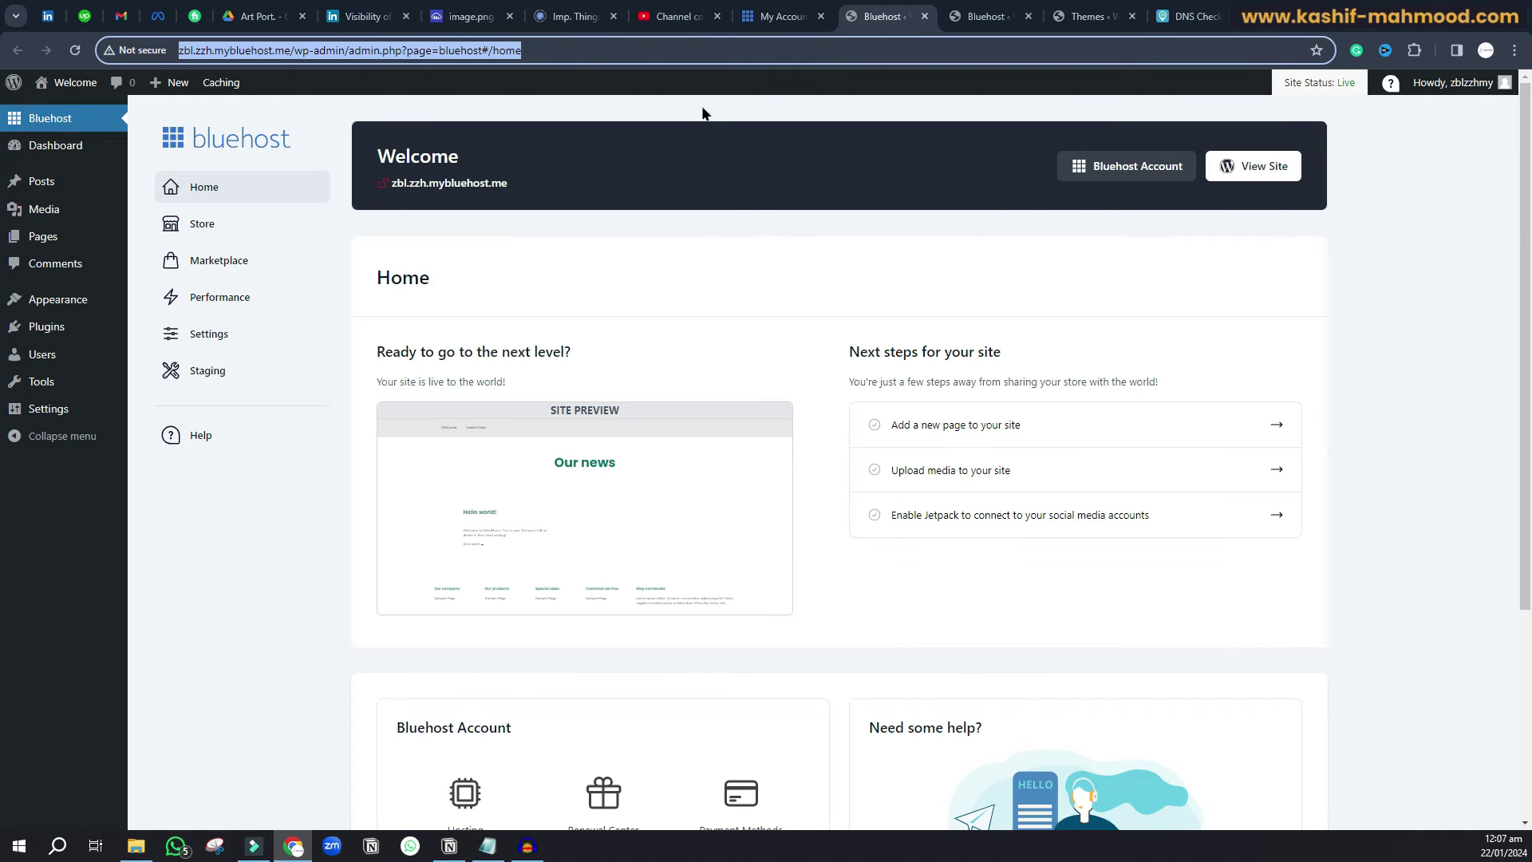
left_click(768, 17)
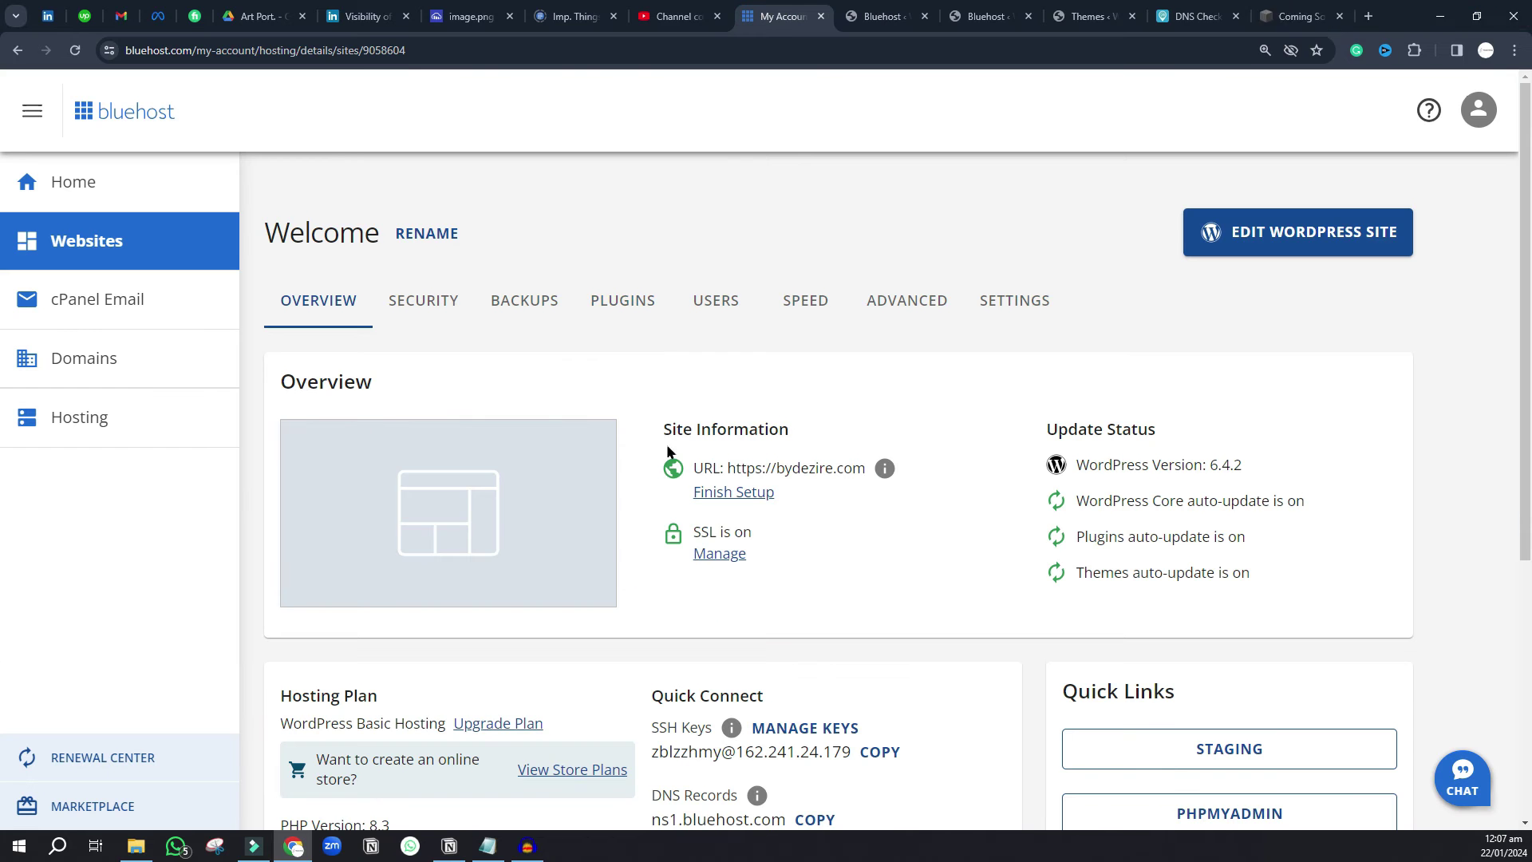
left_click_drag(728, 468, 867, 470)
left_click(888, 16)
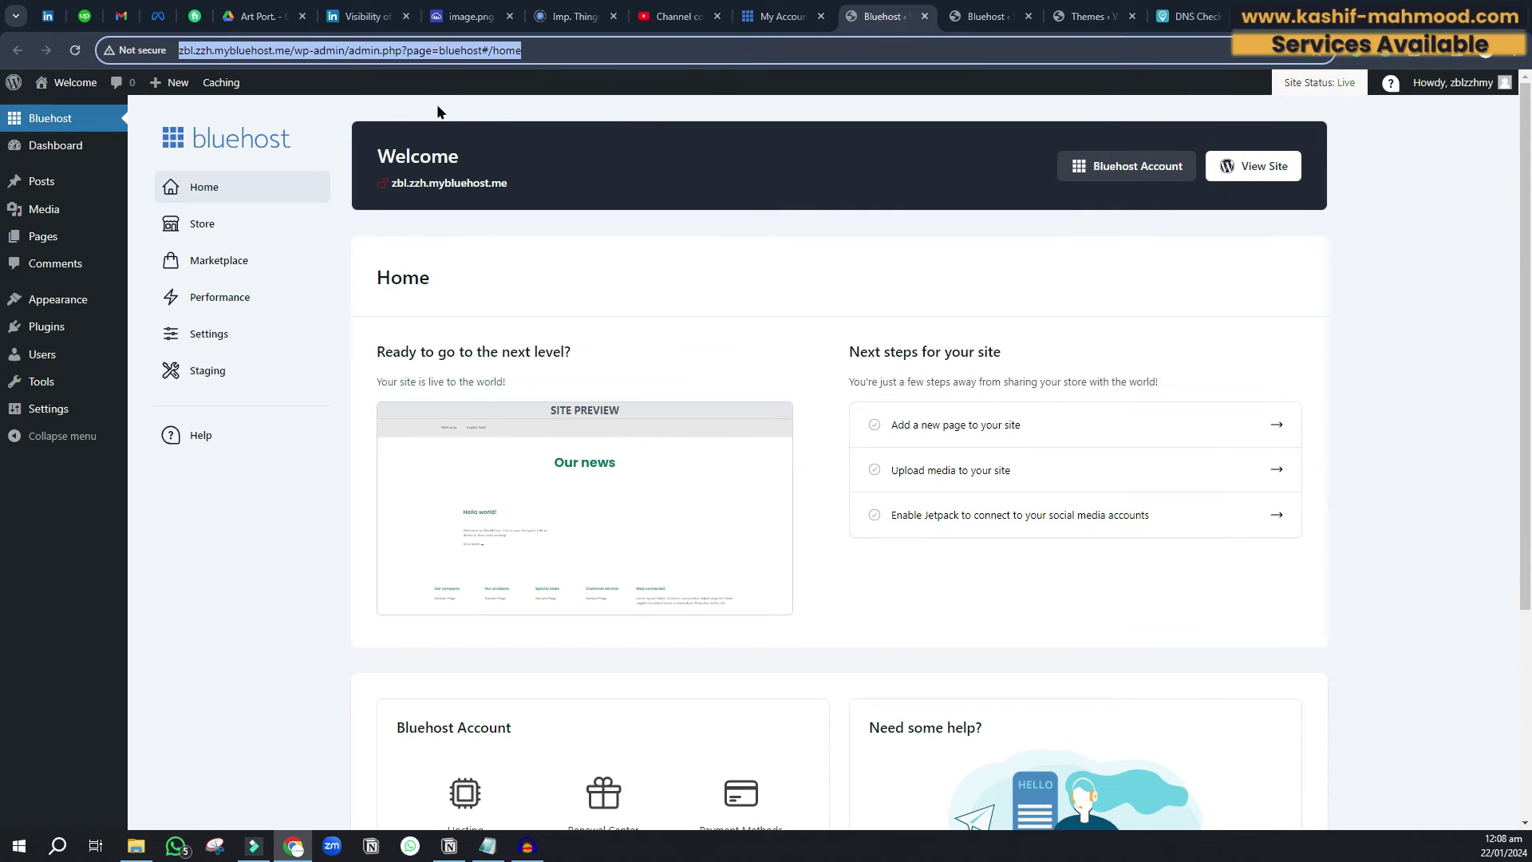
key("ctrl+shift+Tab")
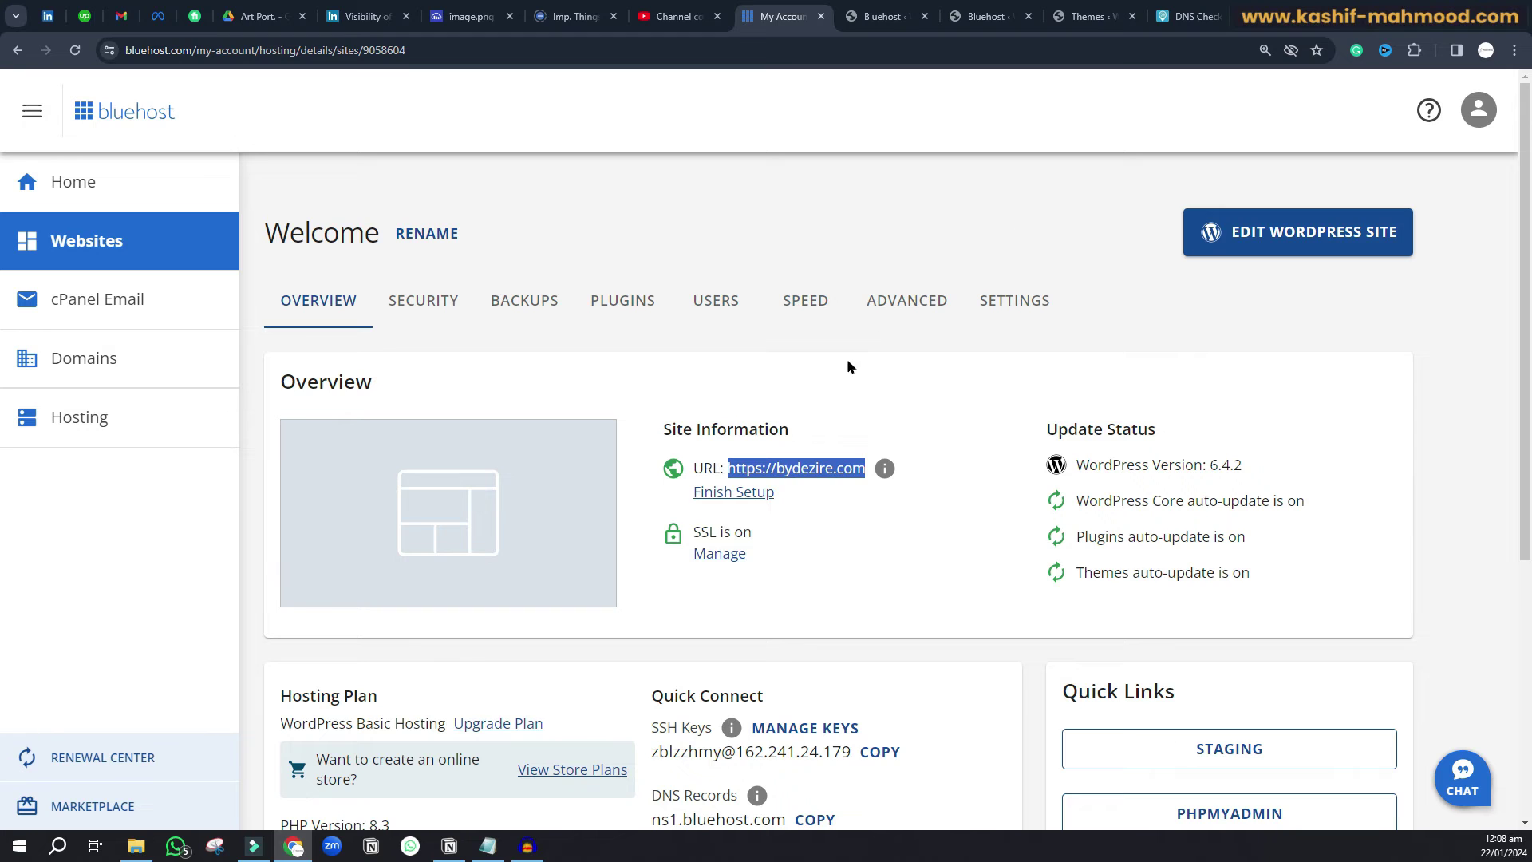
left_click(726, 495)
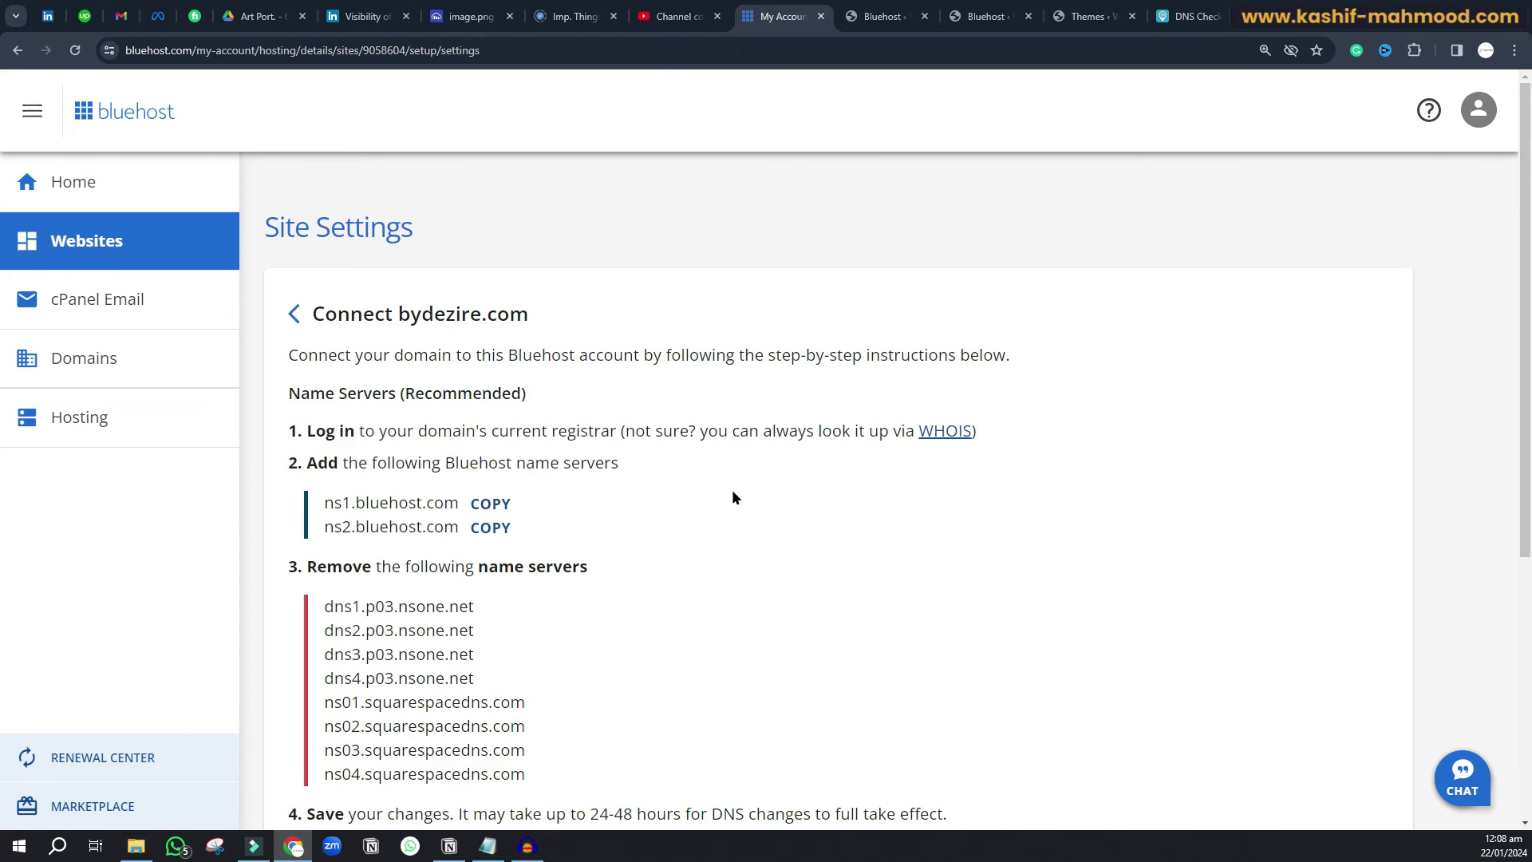
Scroll down and highlight the 24-48 hours DNS propagation note
scroll(731, 490, "down", 3)
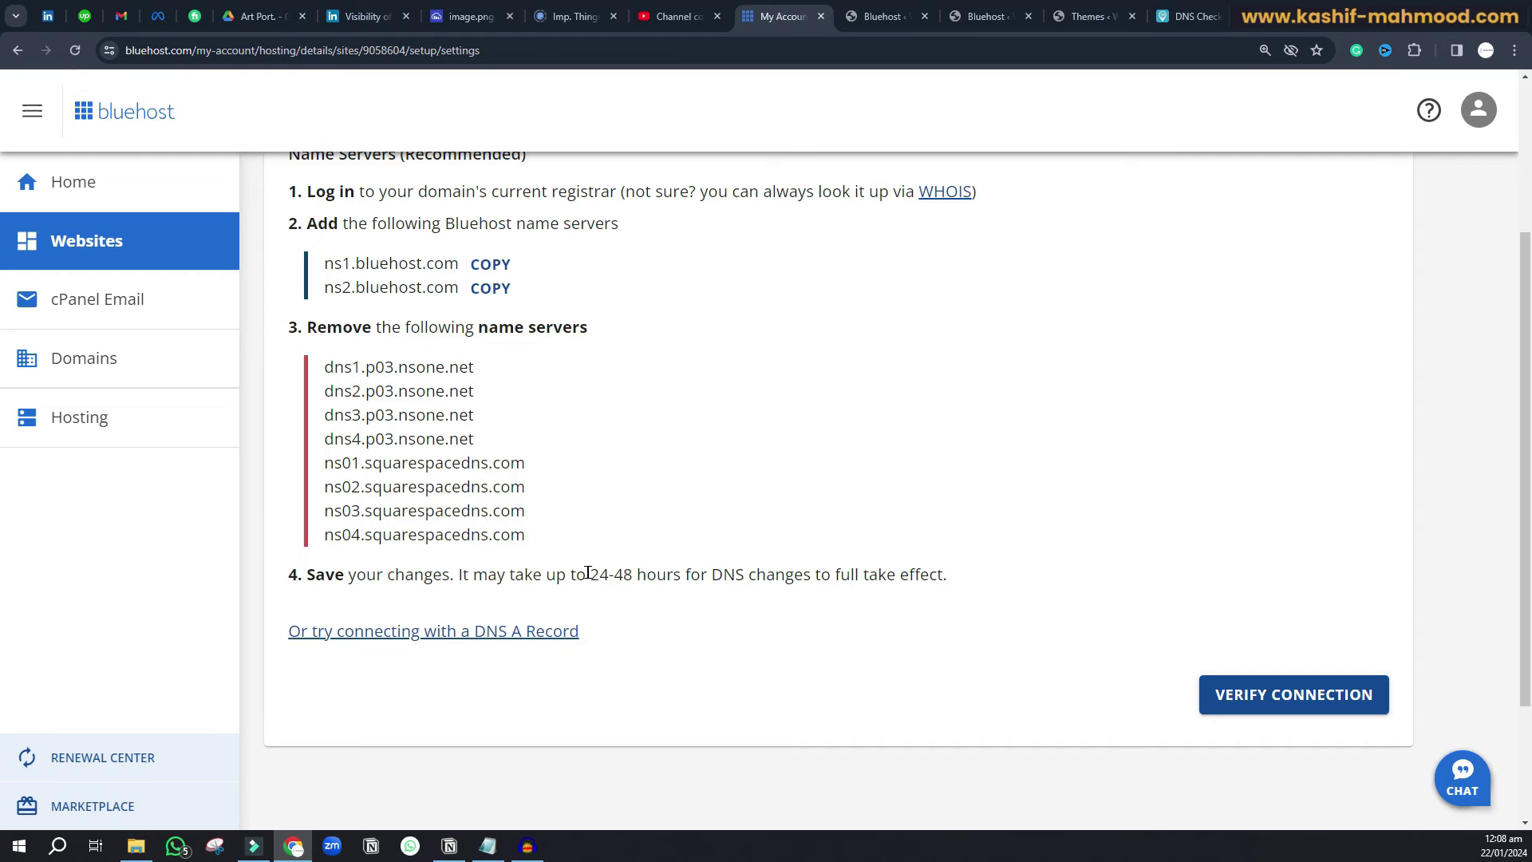
left_click_drag(590, 574, 820, 573)
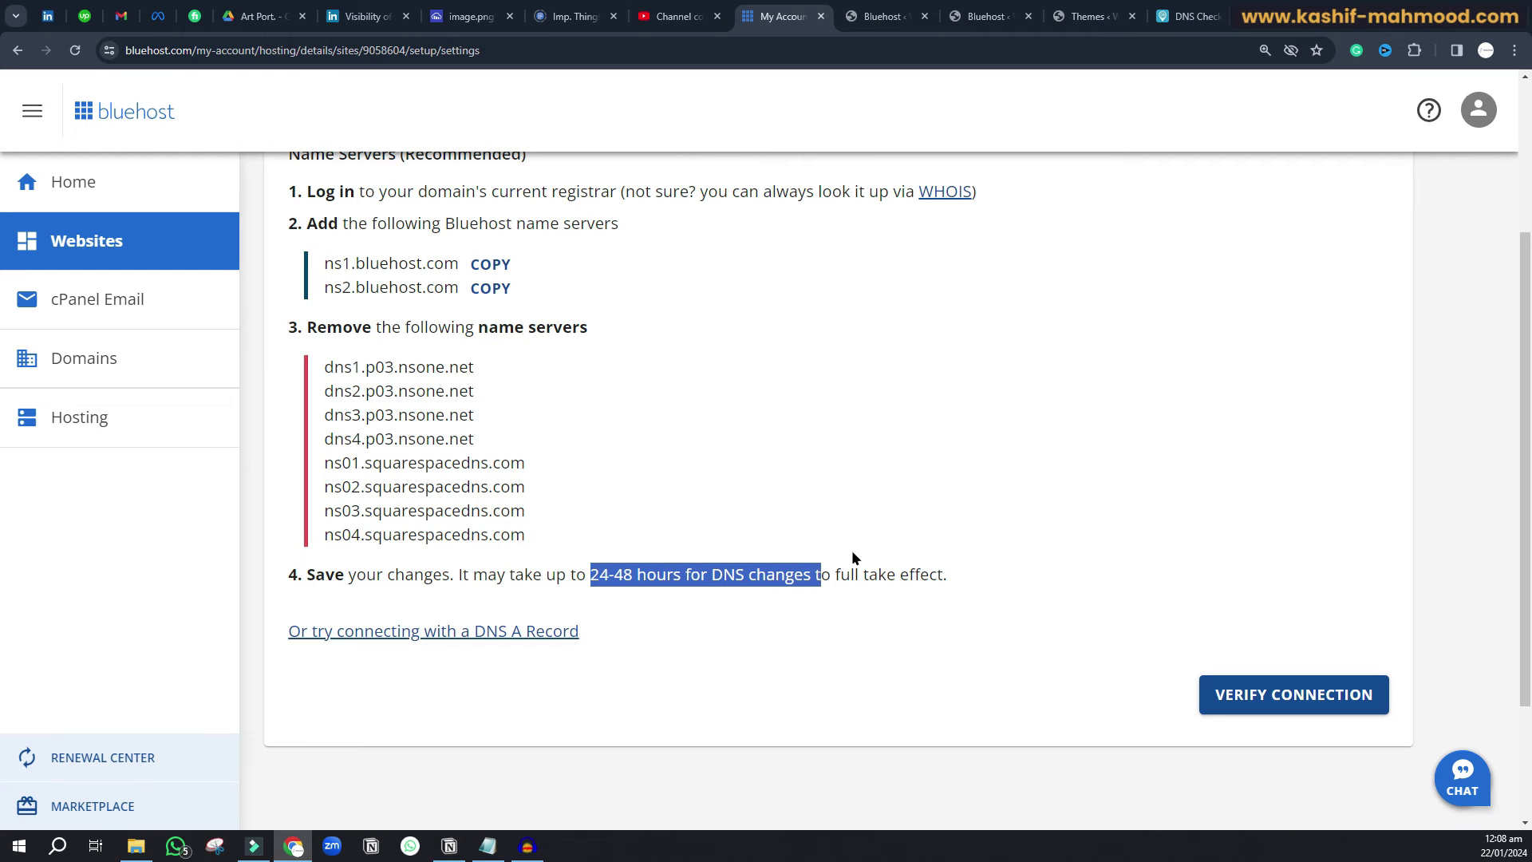
left_click(934, 529)
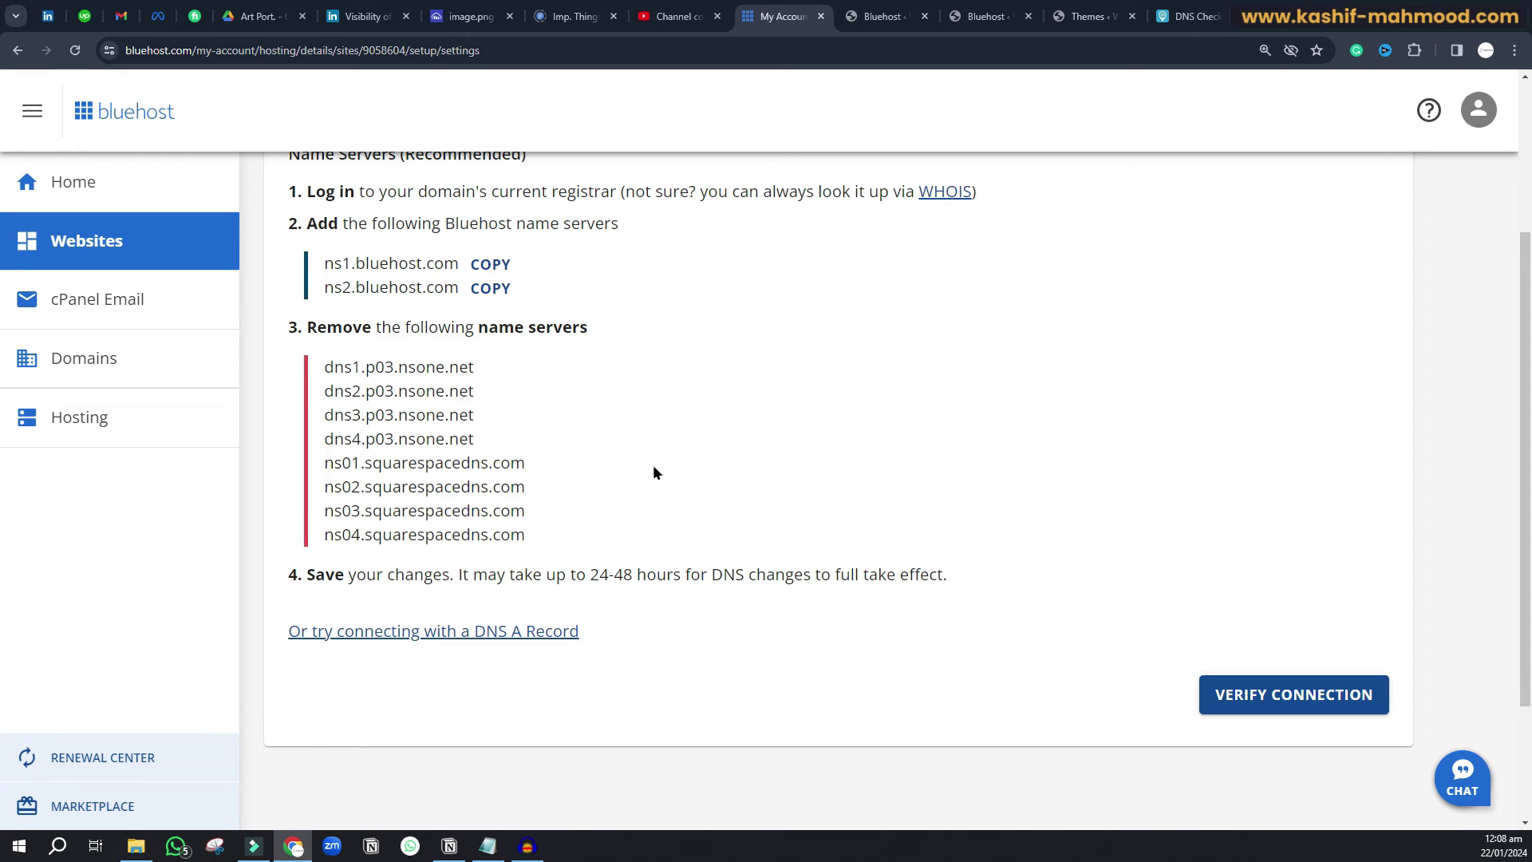
Run VERIFY CONNECTION twice to compare expected and detected NS records, then close the support chat
left_click(1267, 695)
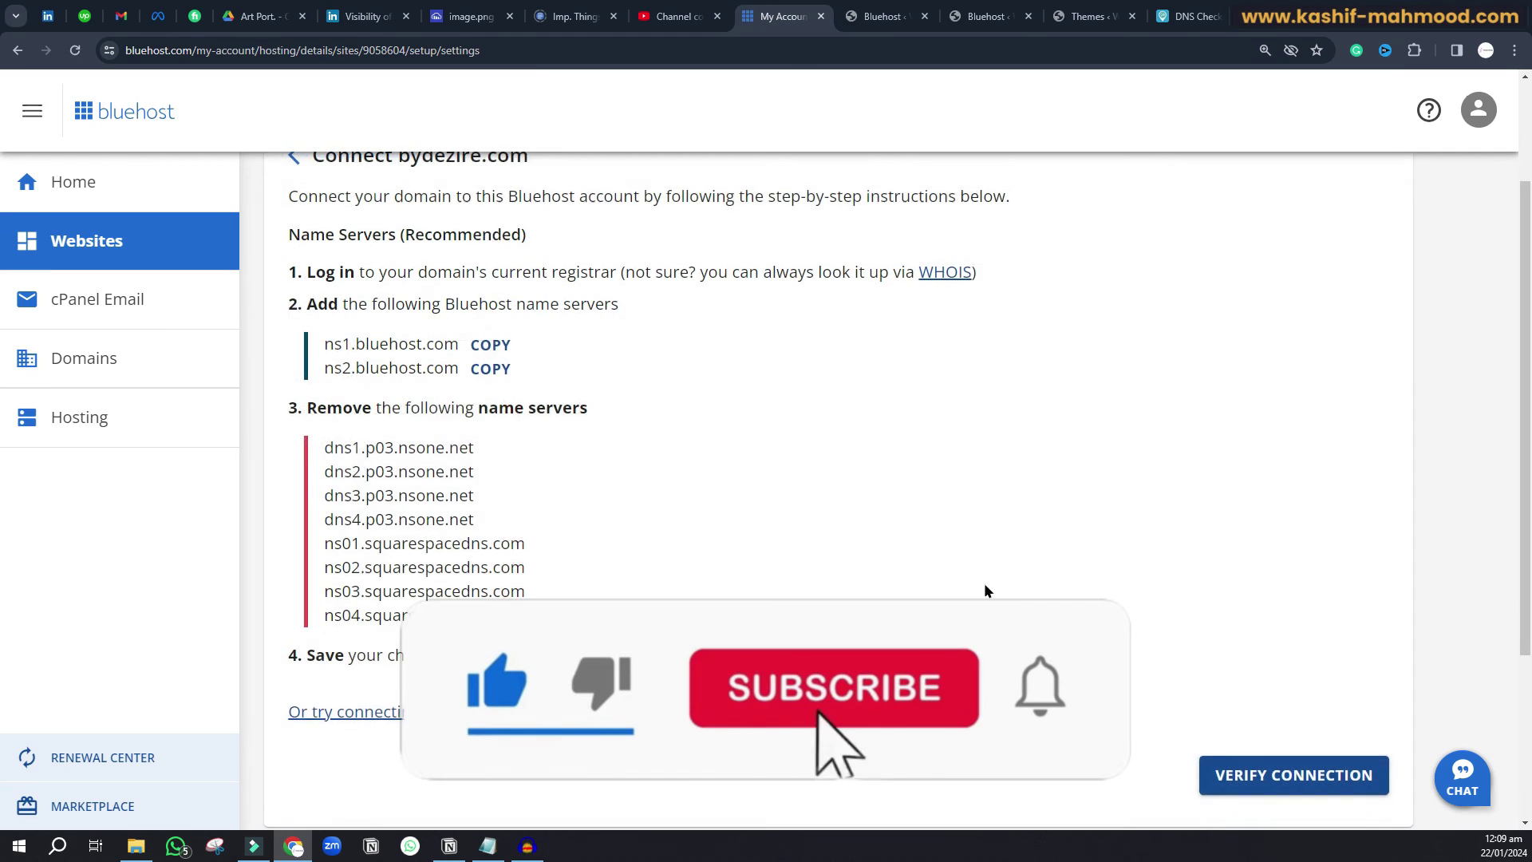
scroll(990, 558, "up", 2)
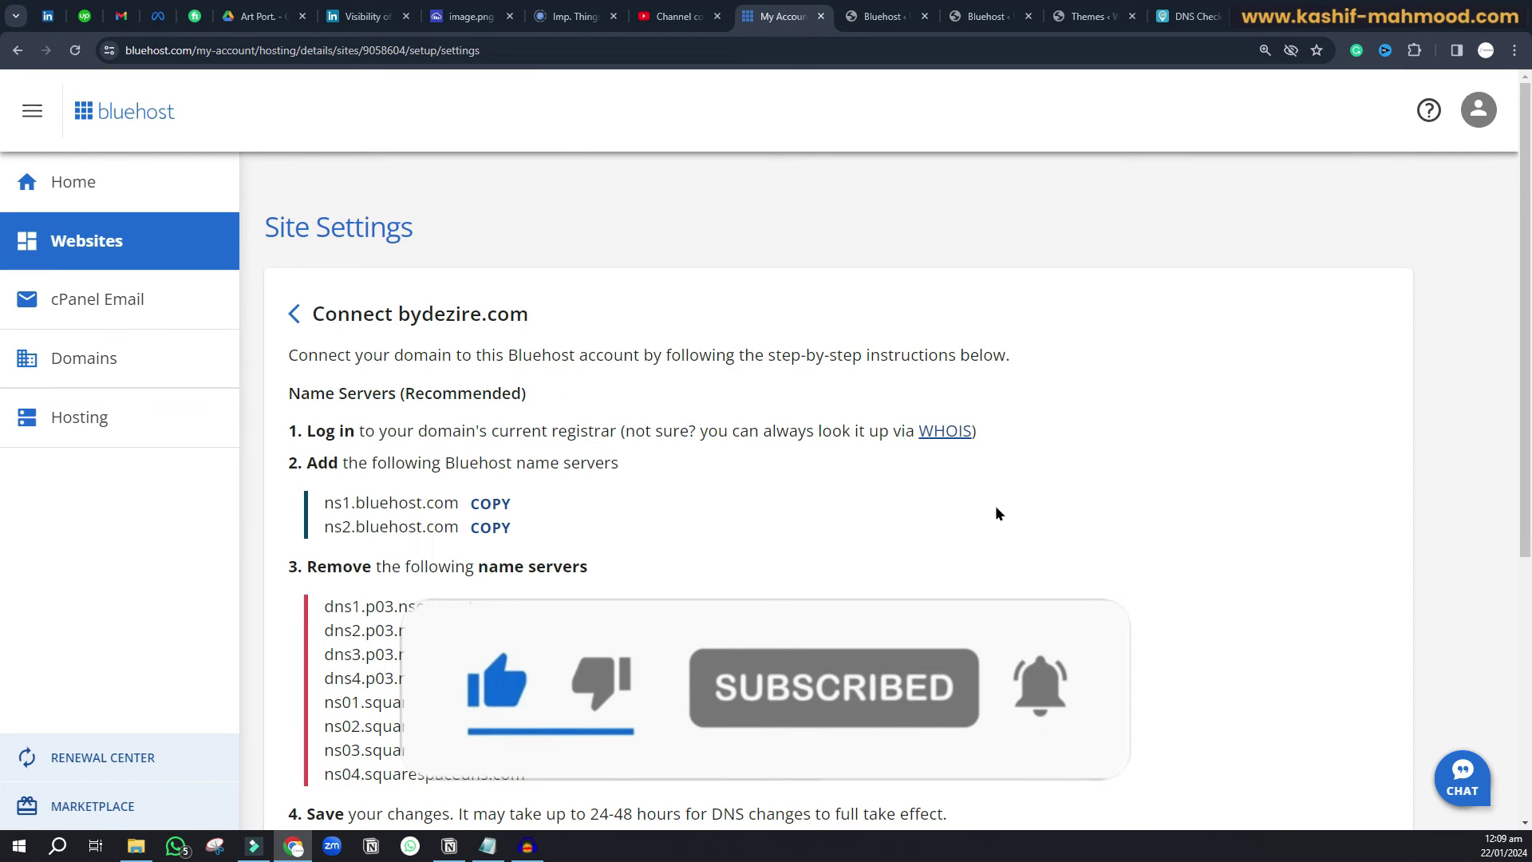
scroll(987, 509, "down", 2)
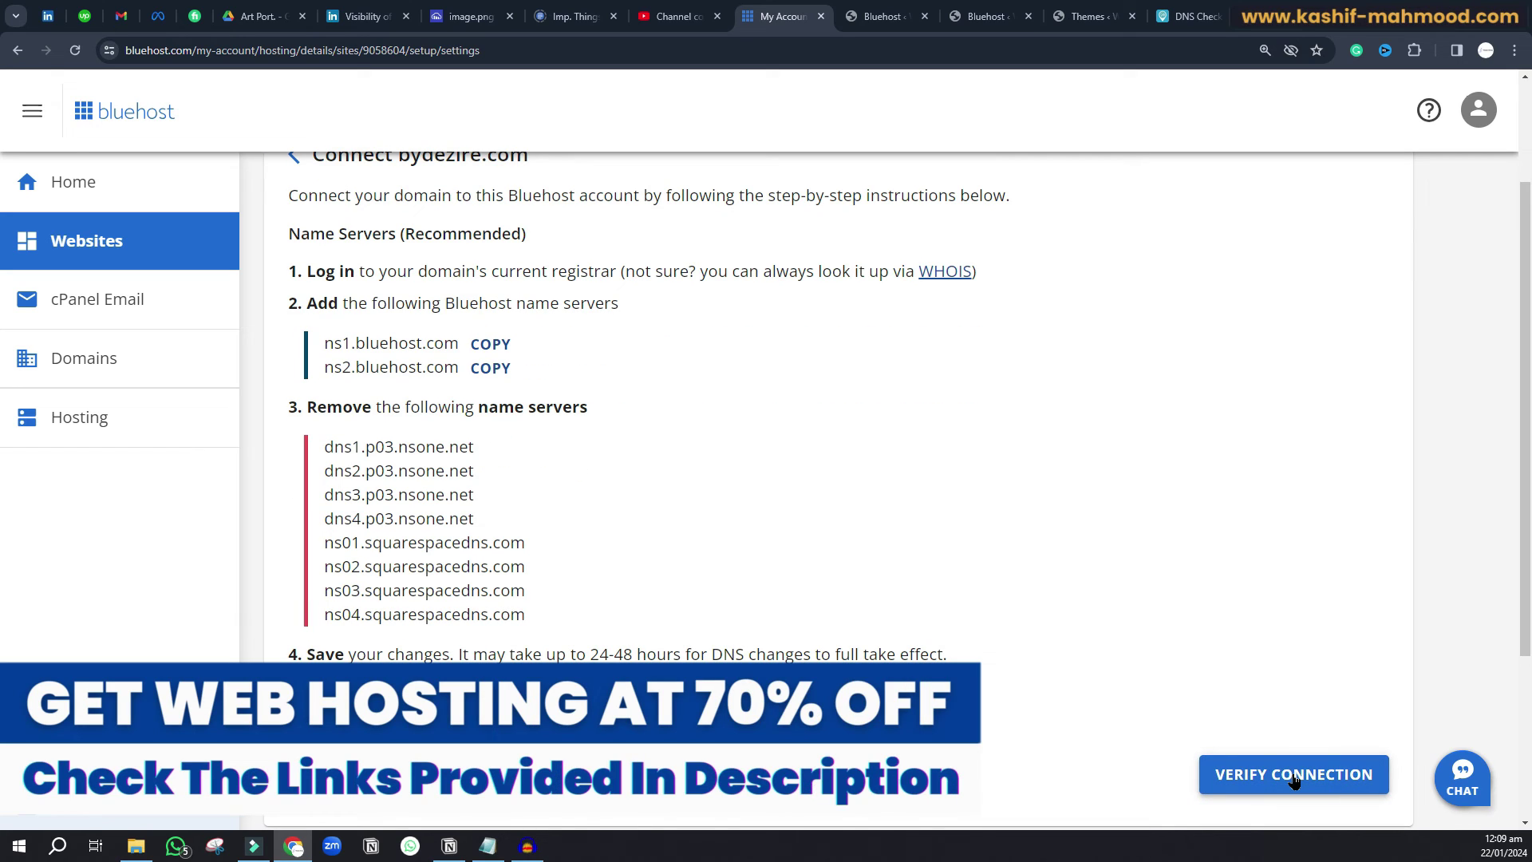
left_click(1295, 778)
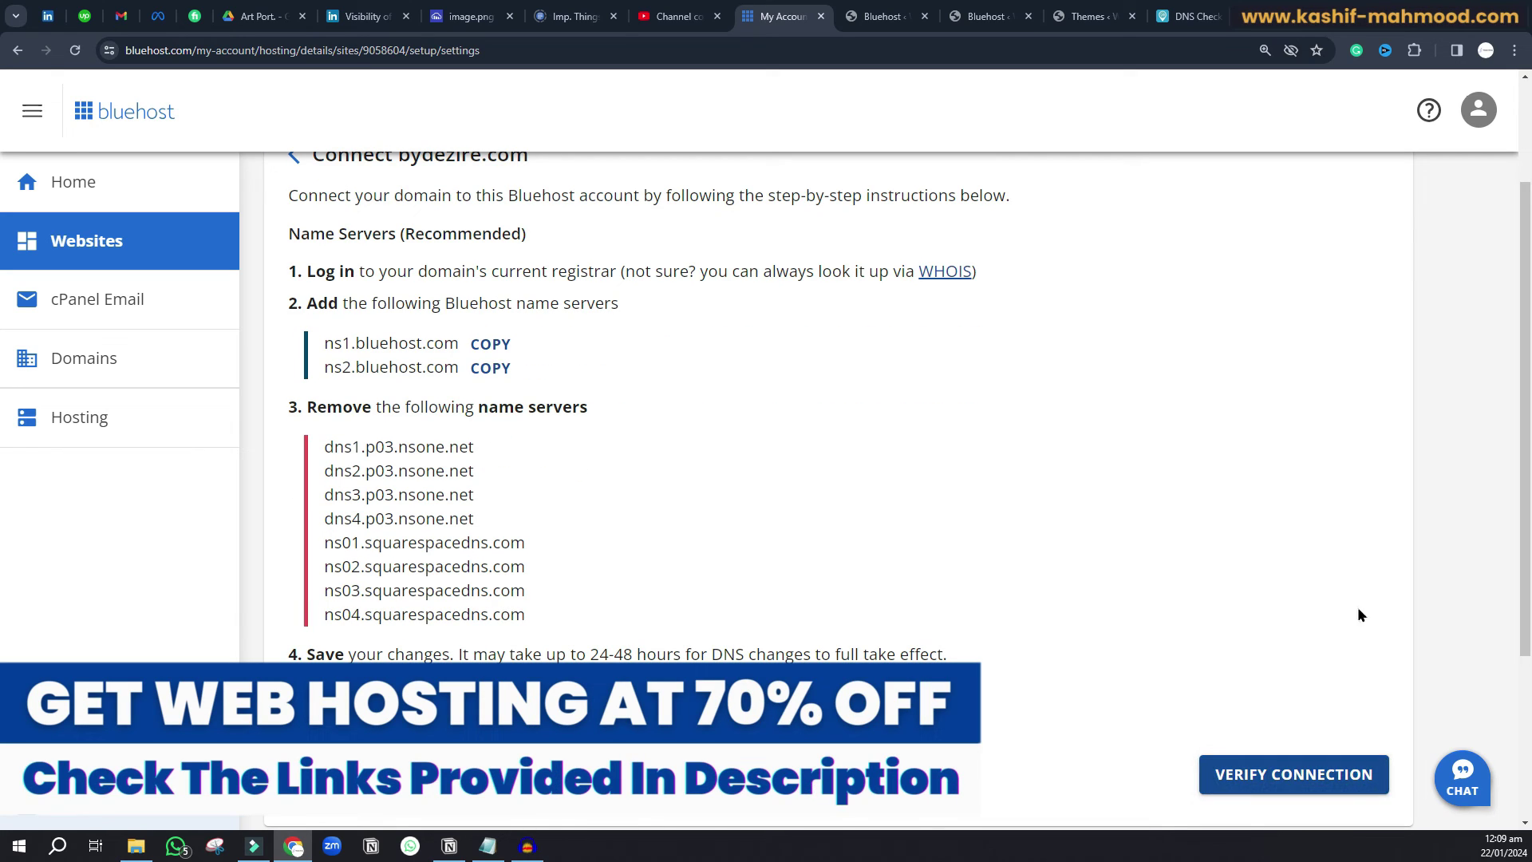
left_click(1452, 771)
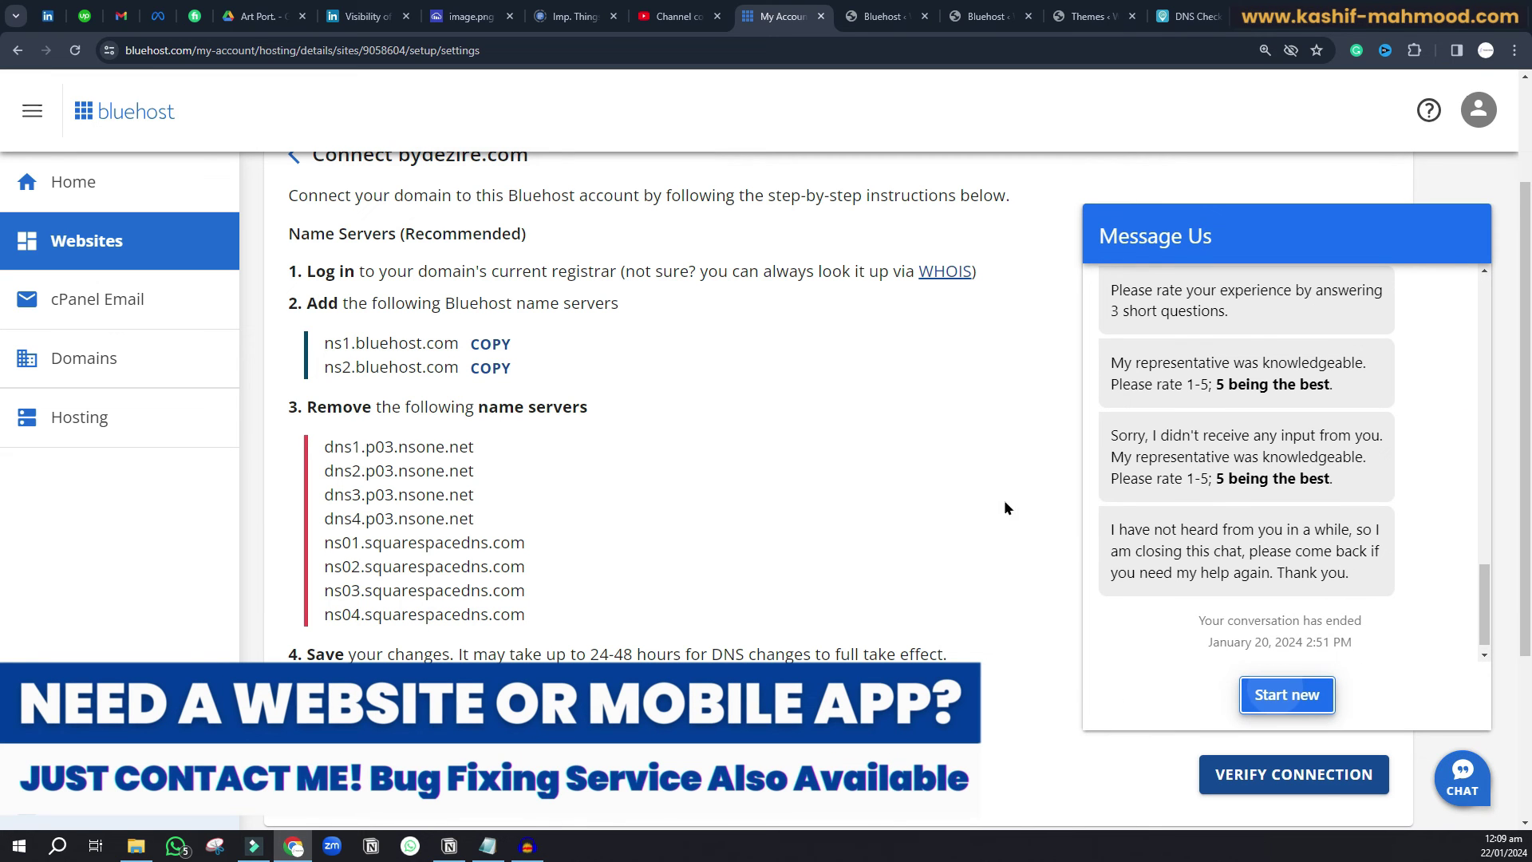
left_click(1462, 778)
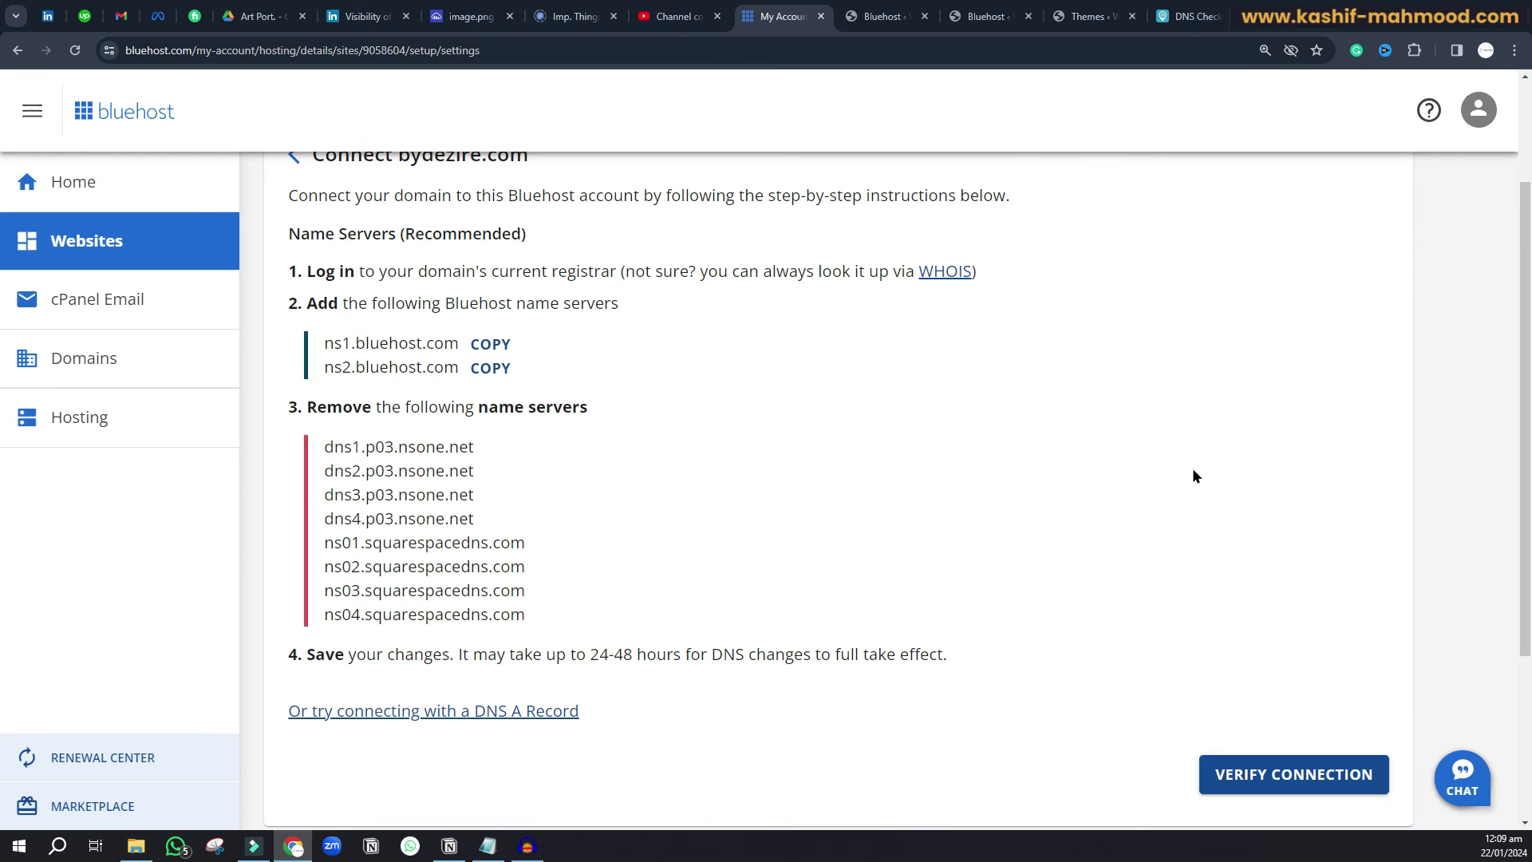